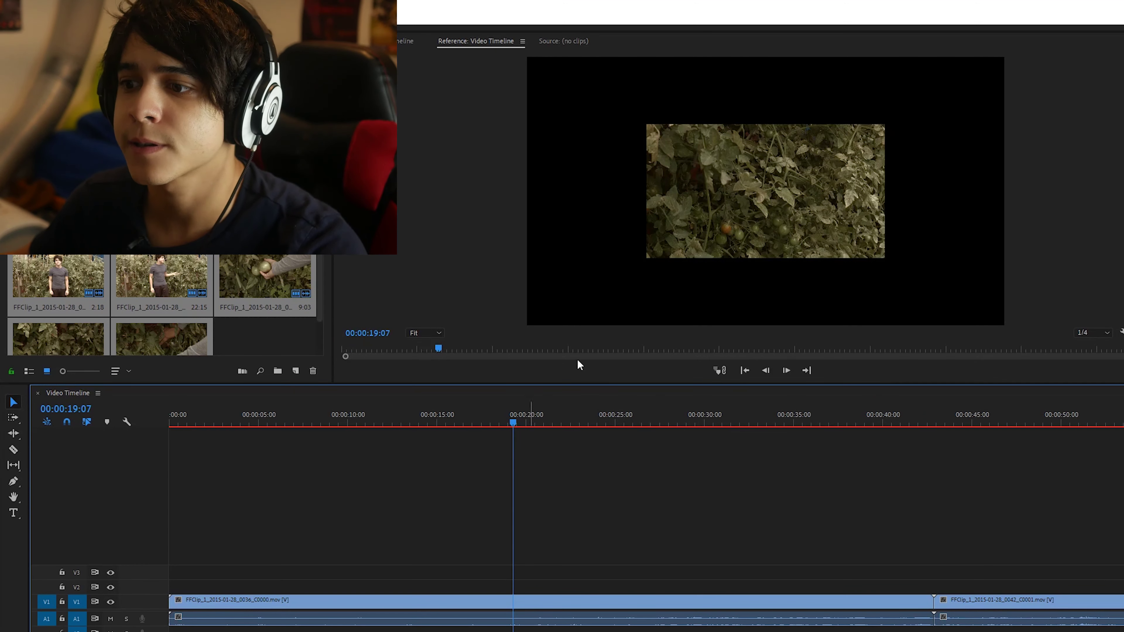
Unlink the clips in the Video Timeline sequence from their audio and delete the audio from the timeline
click(749, 176)
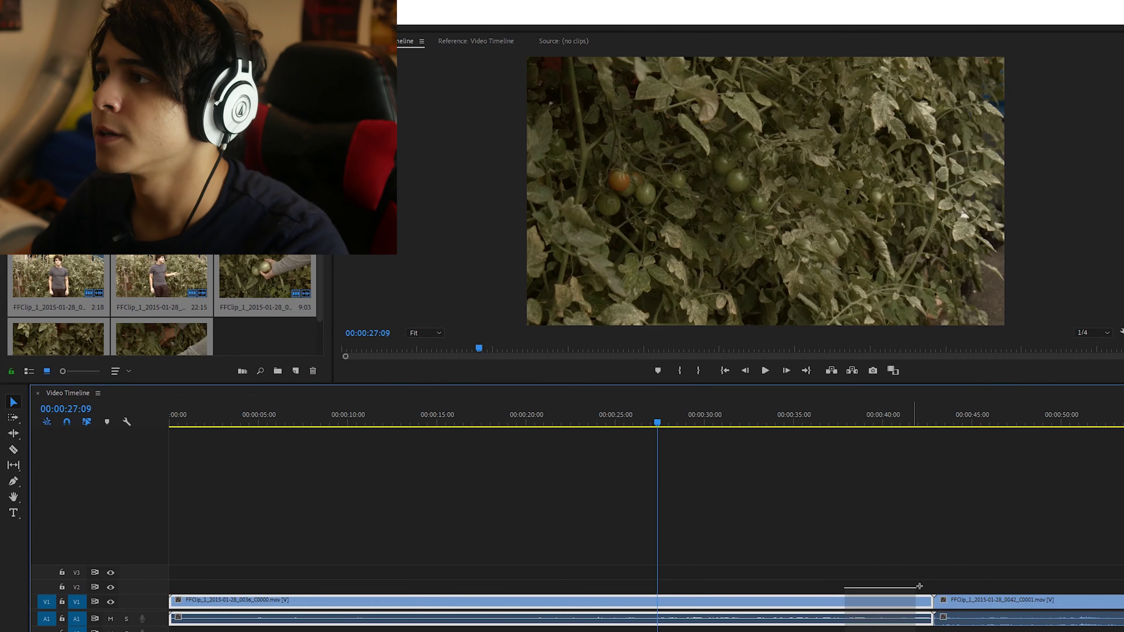
right_click(815, 601)
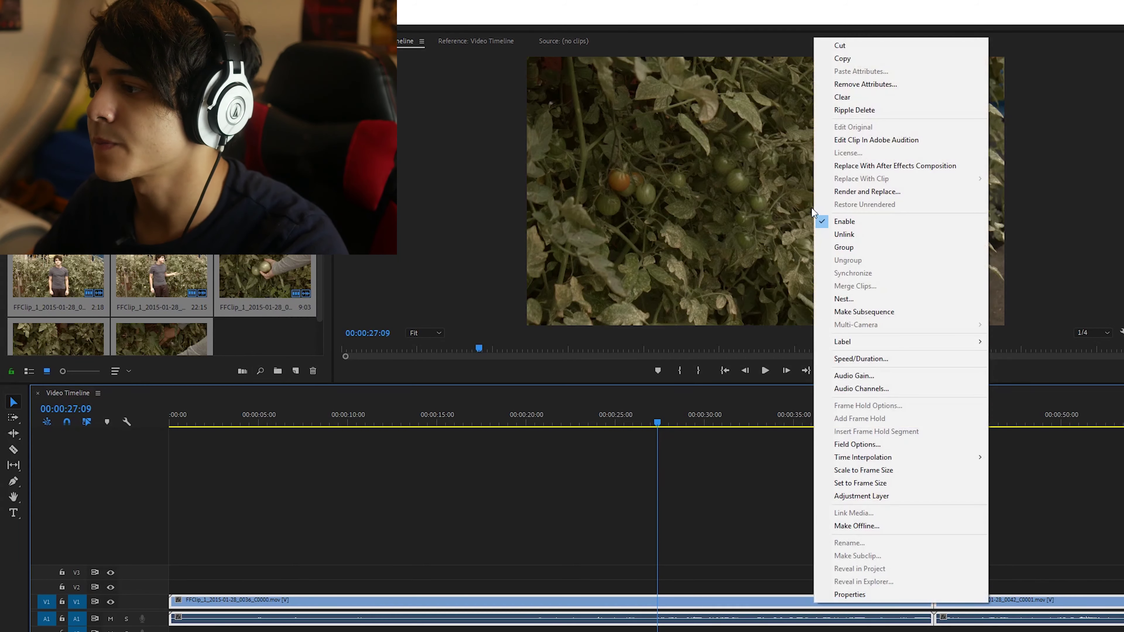
click(883, 234)
drag(872, 631, 976, 616)
key(Delete)
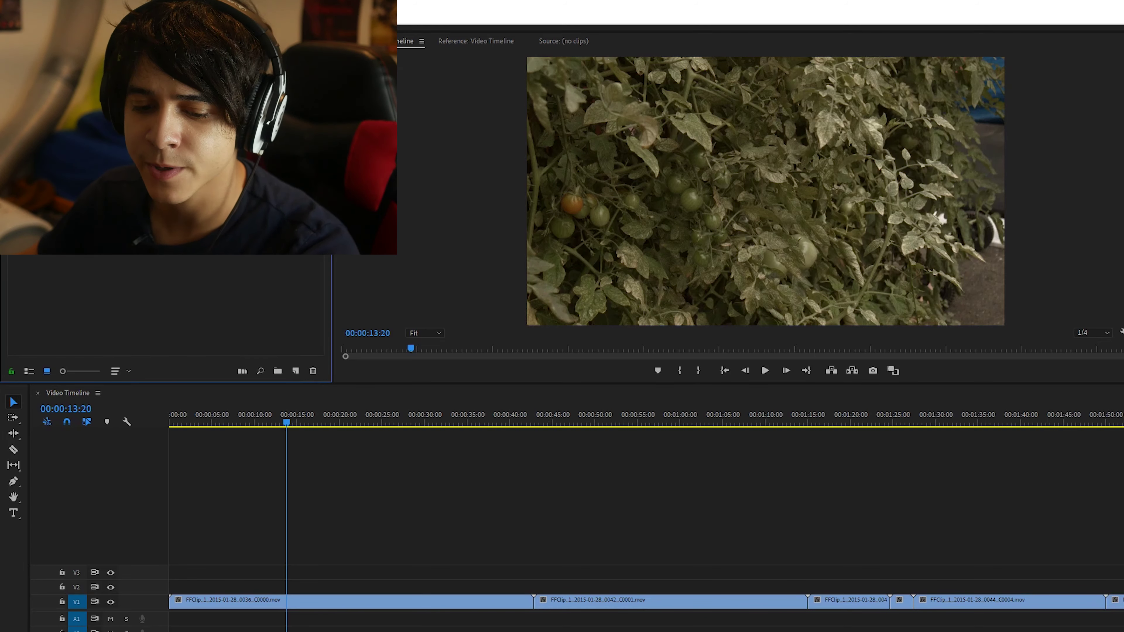
Create a 1920×1080, 24 fps adjustment layer and place it on track V2 spanning the whole first clip
click(295, 371)
click(332, 426)
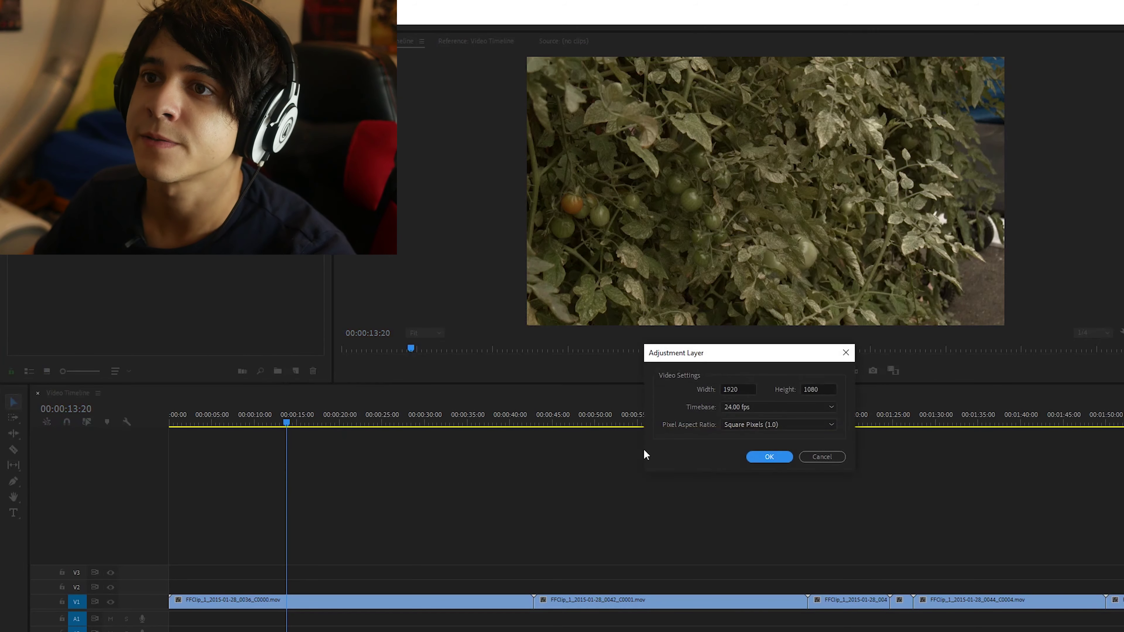
click(782, 457)
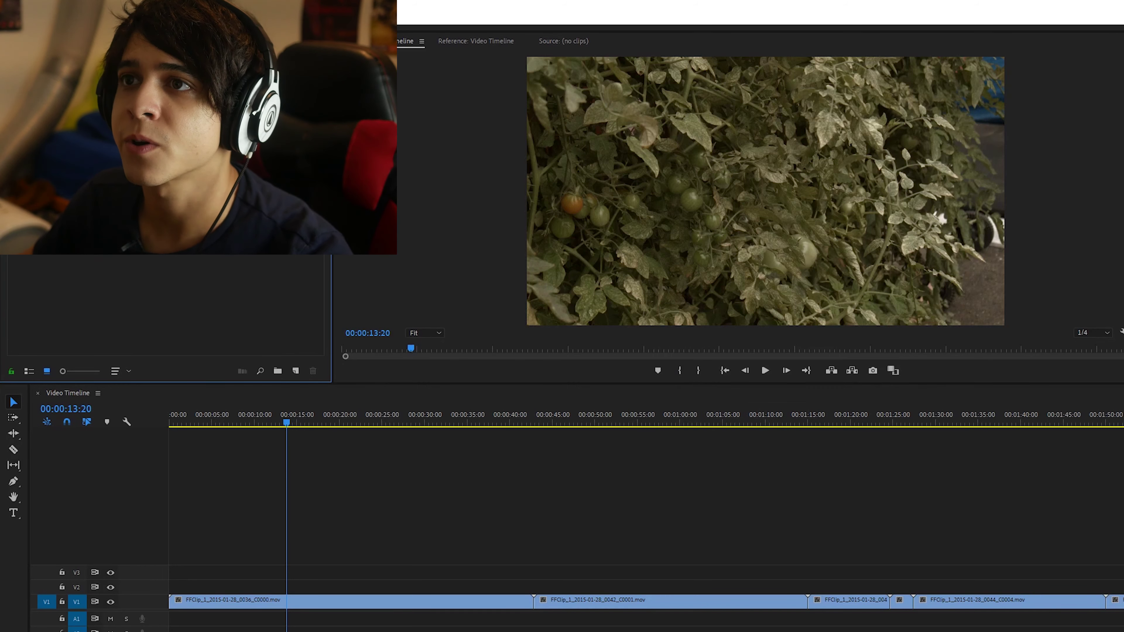
drag(259, 310, 157, 587)
drag(316, 586, 533, 557)
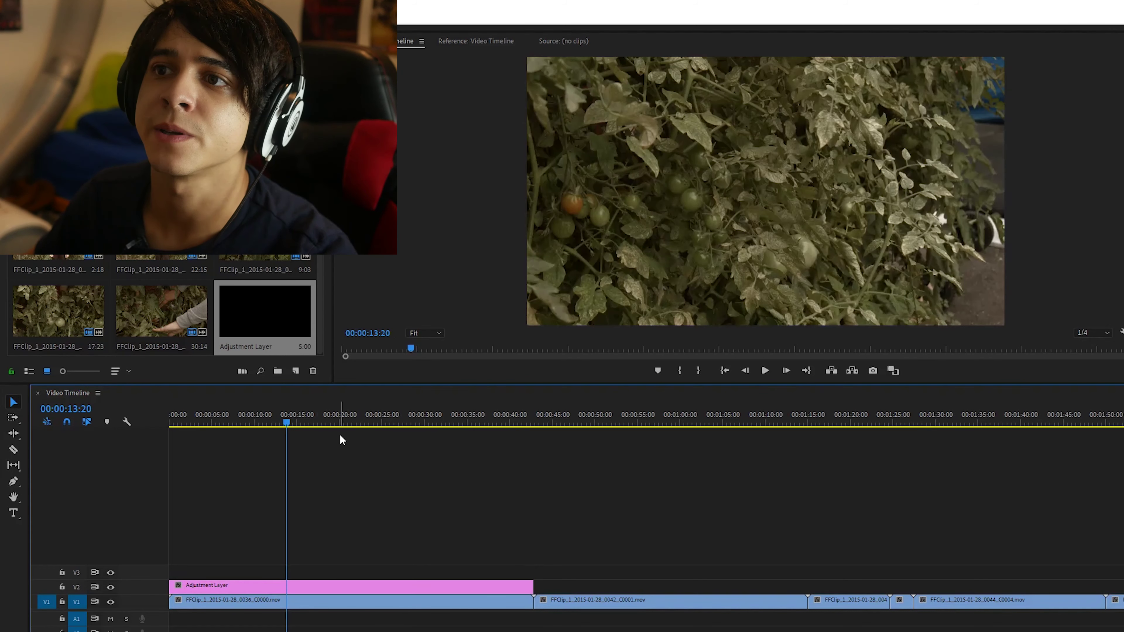
Apply the Fast Color Corrector effect to the adjustment layer above the first clip and show its settings
mouse_move(342, 422)
mouse_down()
mouse_move(384, 420)
mouse_move(322, 425)
mouse_up()
click(146, 283)
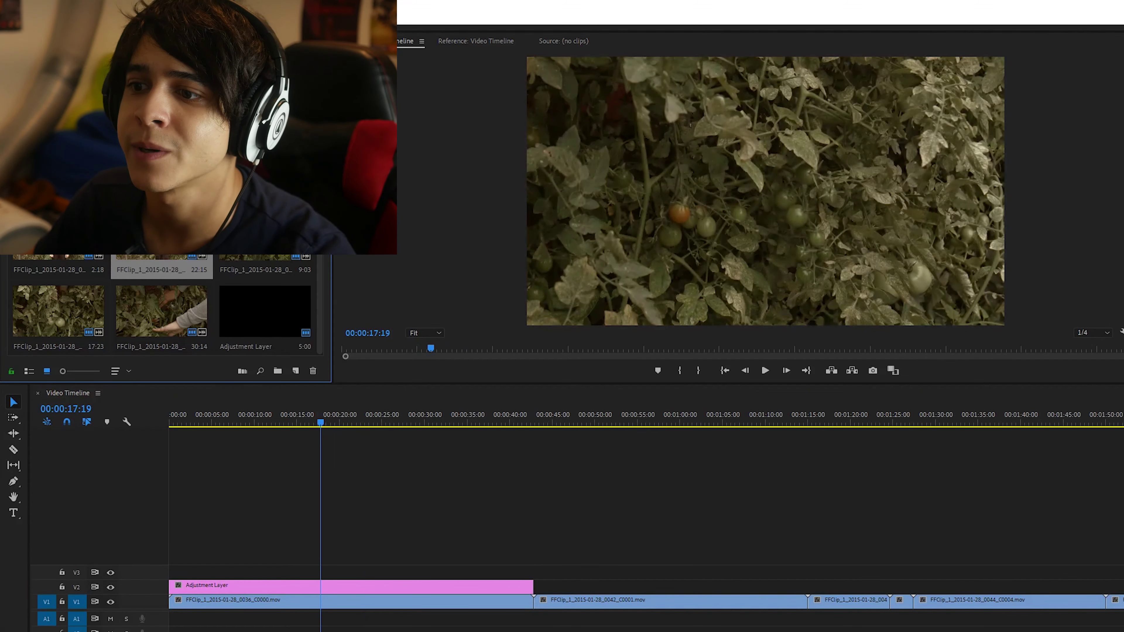
key(shift+7)
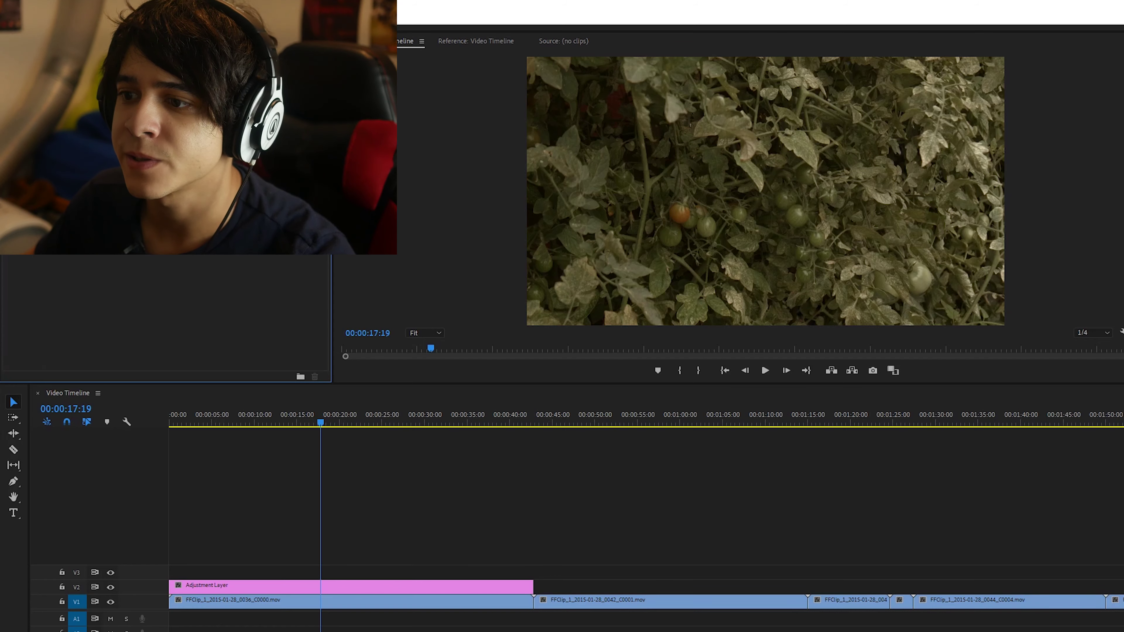
click(481, 592)
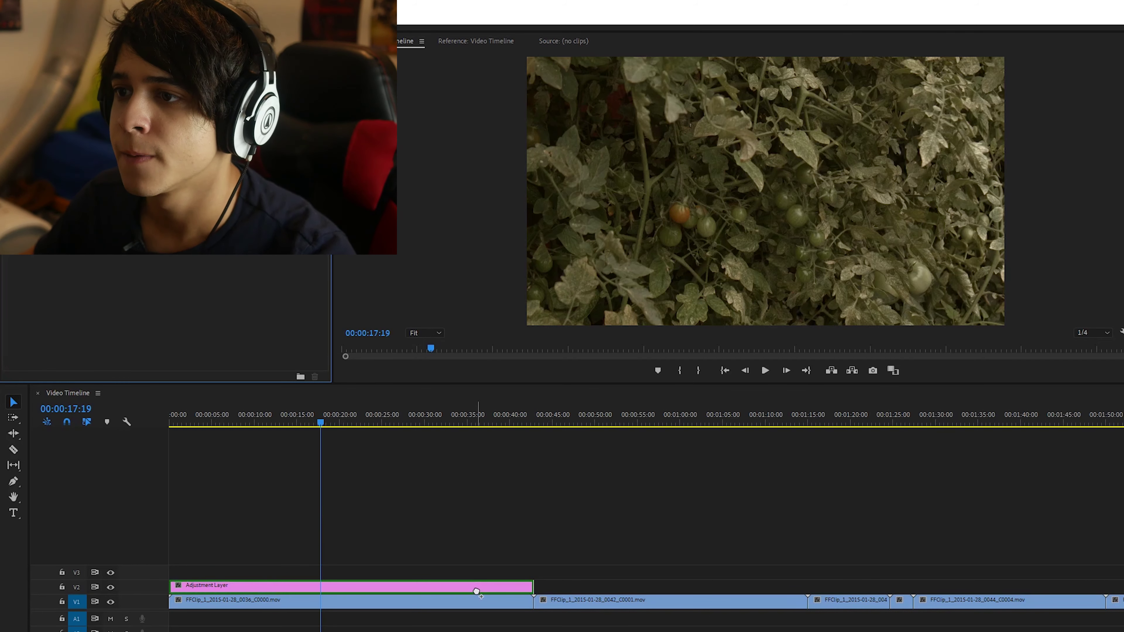
drag(476, 591, 477, 591)
key(shift+5)
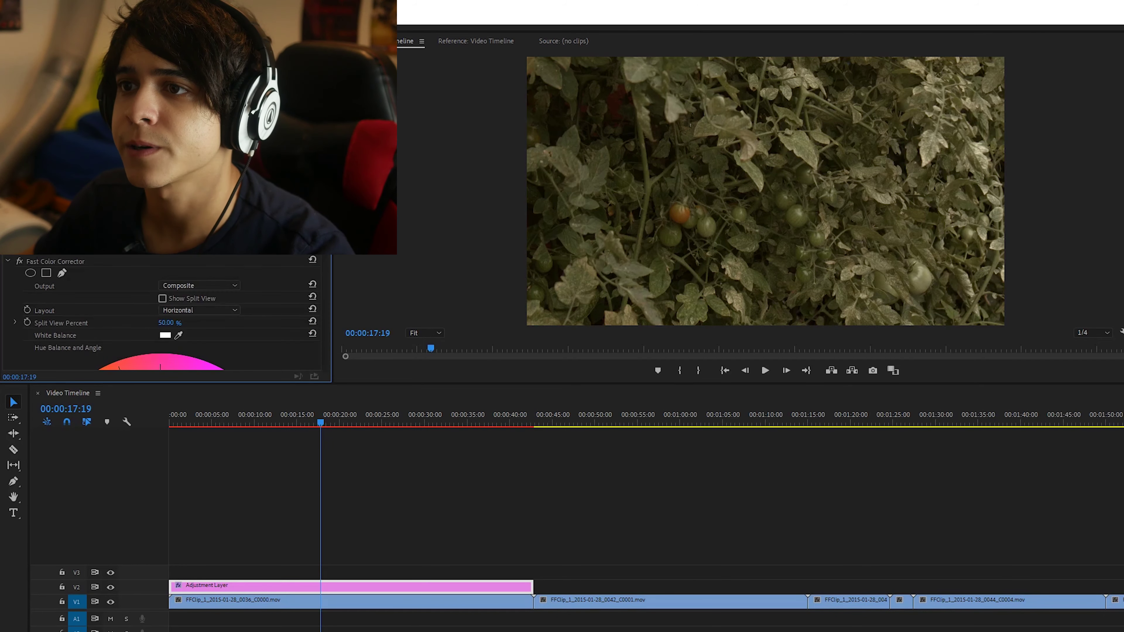
Set the Fast Color Corrector's saturation to 120, then raise it to 140
scroll(162, 314, down, 10)
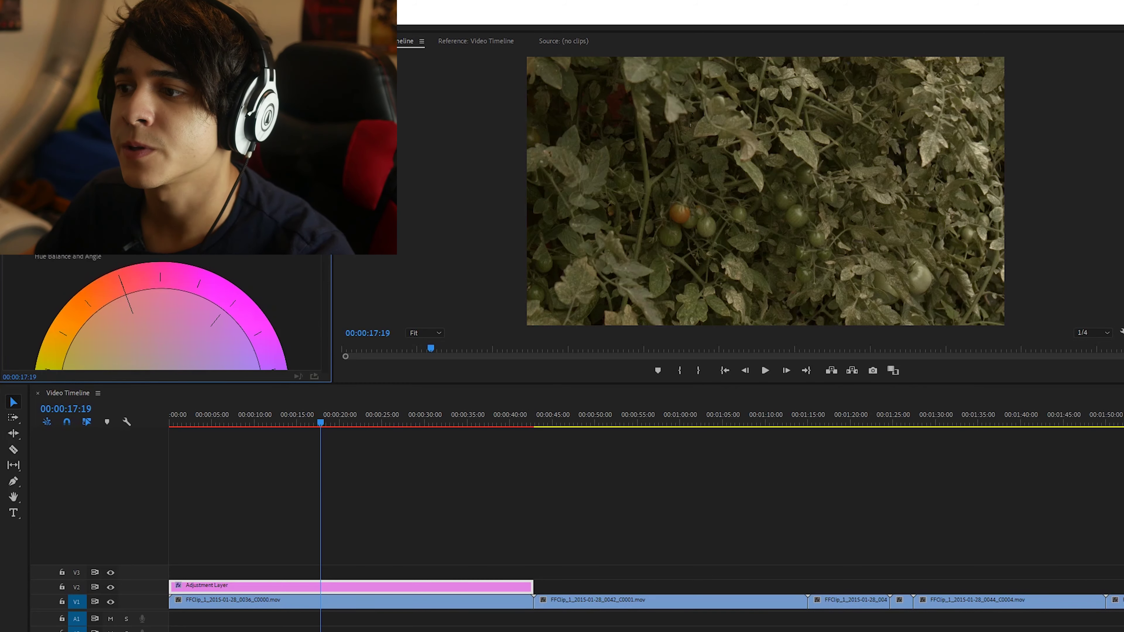
click(343, 420)
click(326, 422)
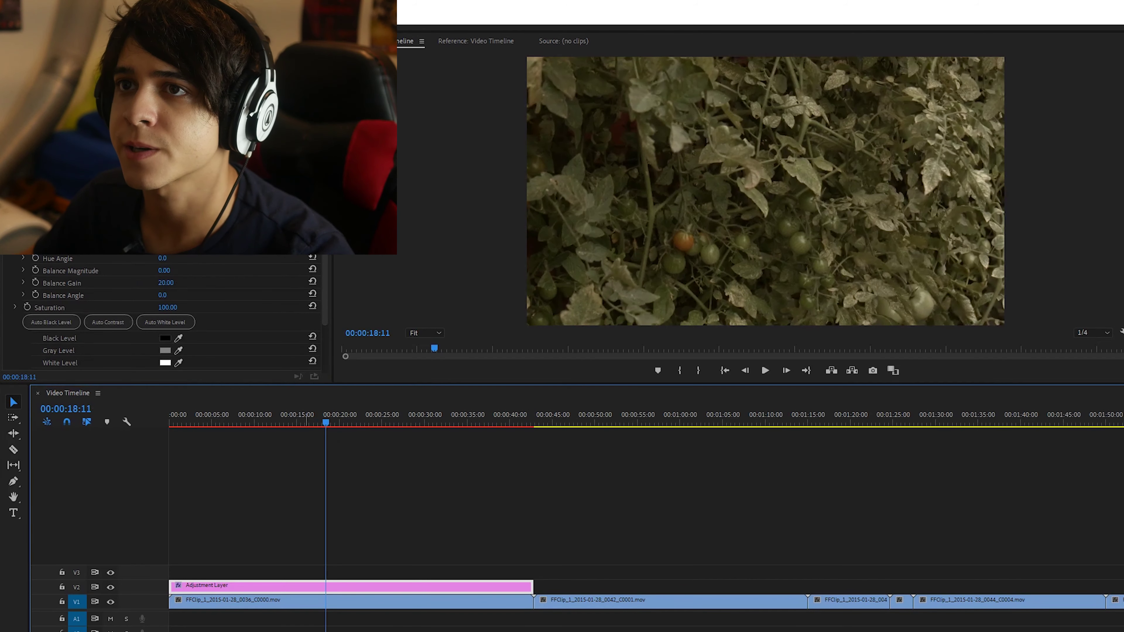
scroll(316, 275, up, 3)
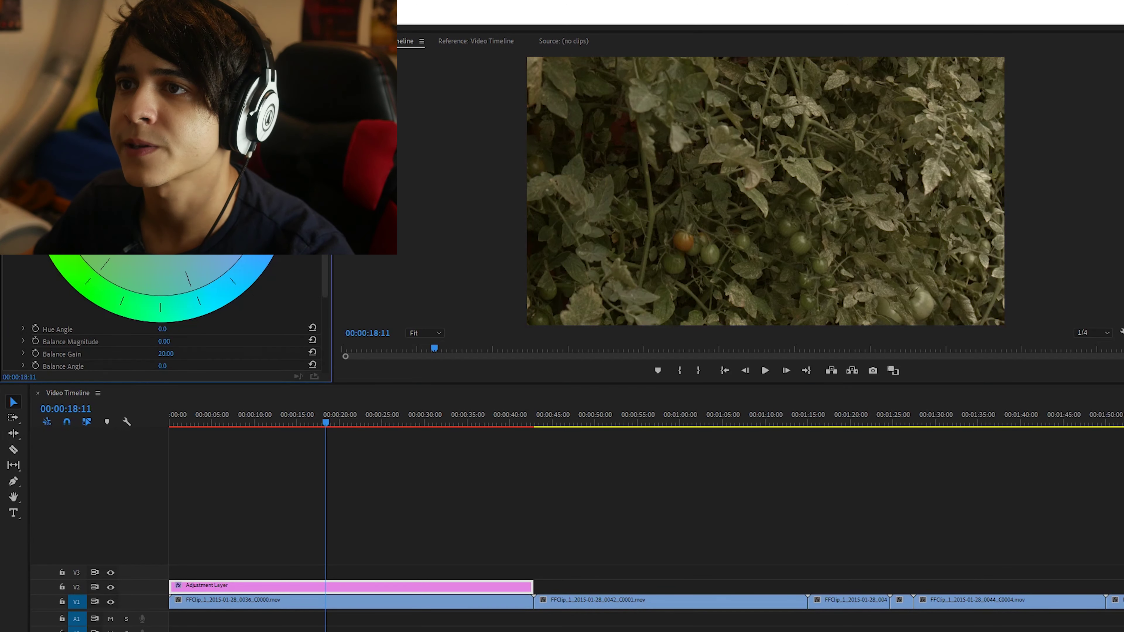
scroll(175, 319, down, 2)
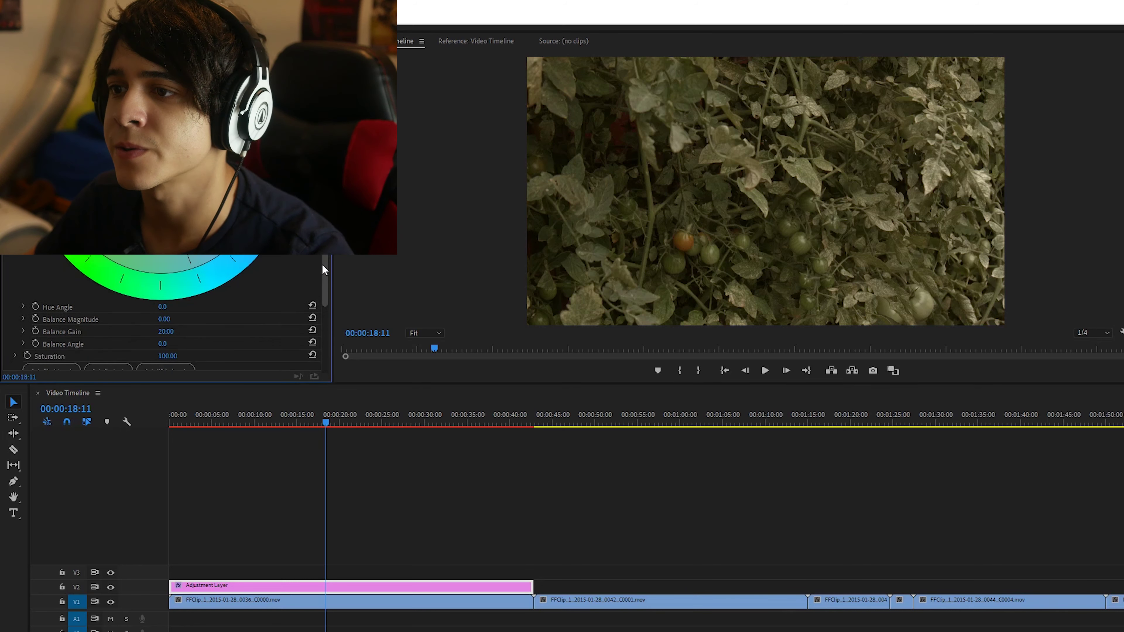
click(174, 342)
text(12)
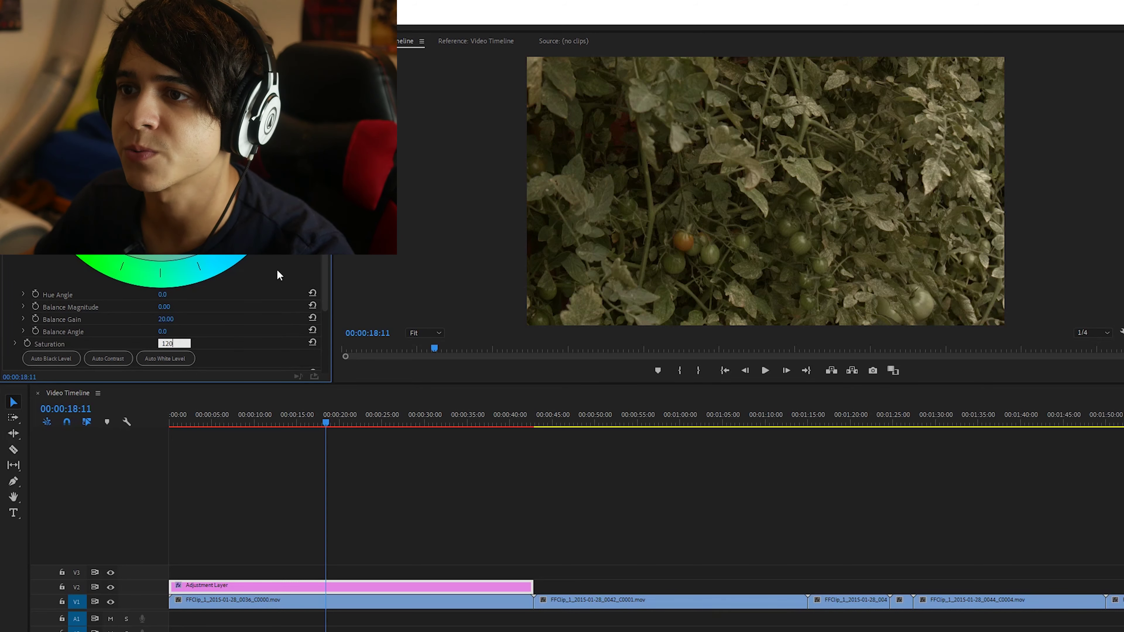
text(0)
key(Return)
click(176, 341)
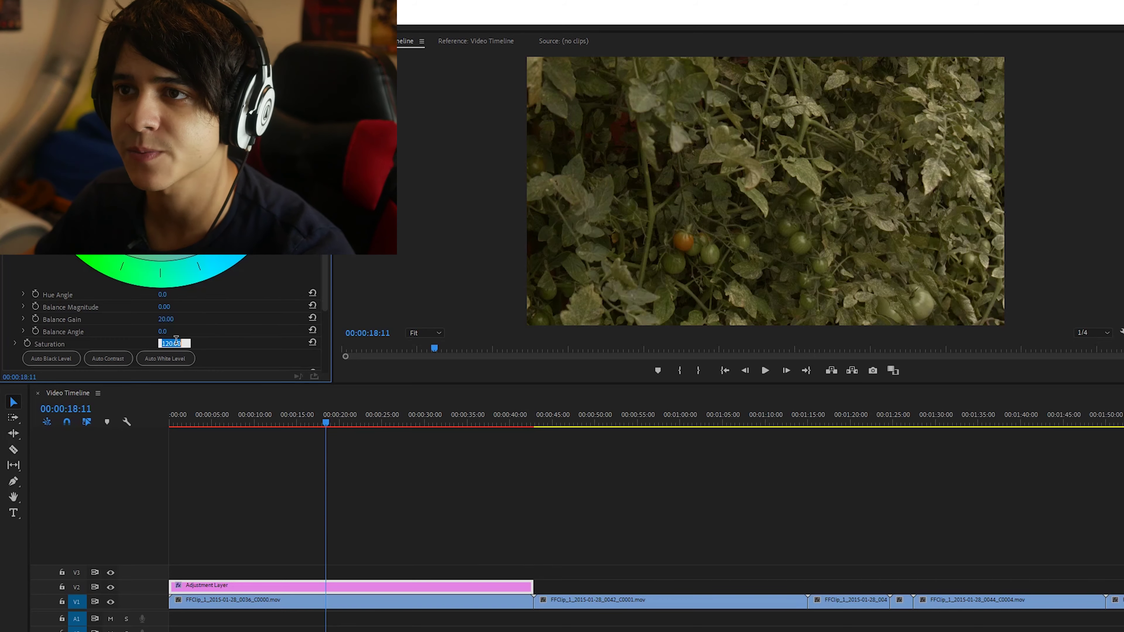
text(140)
key(Return)
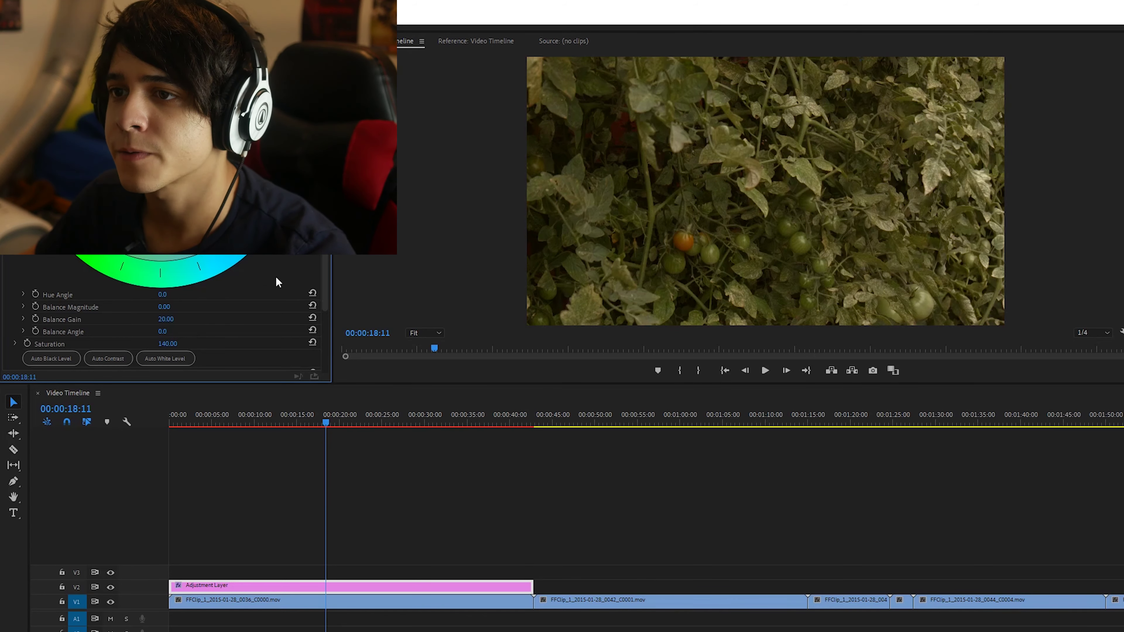
Preview the first clip at 00:00:33:07 and lower the Fast Color Corrector's white input level to 204.9
drag(331, 422, 452, 438)
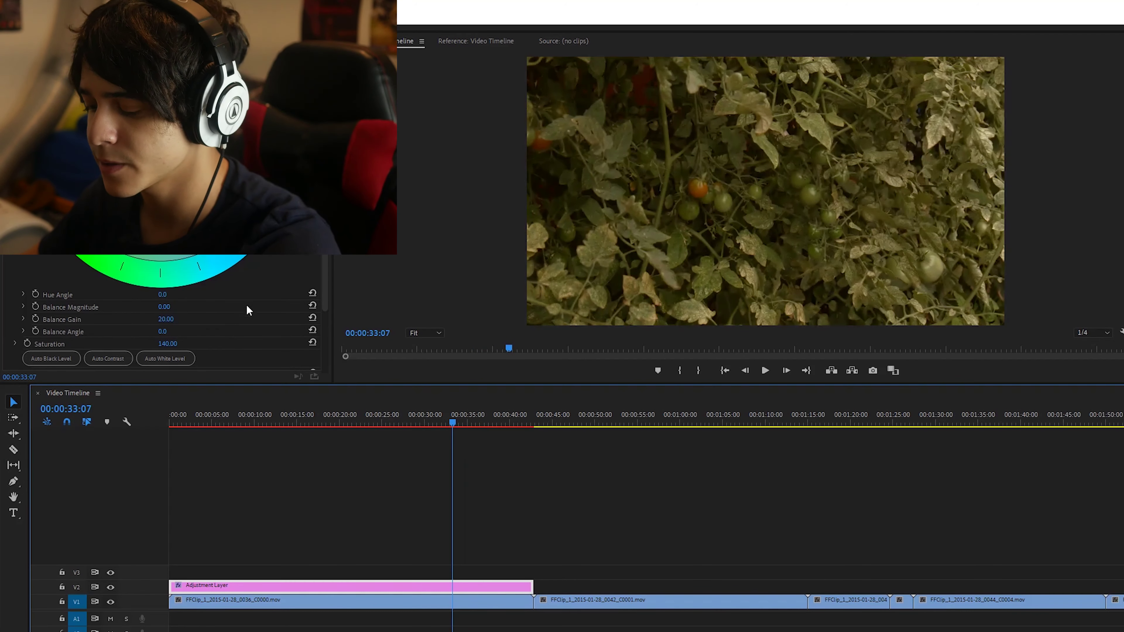
scroll(283, 287, down, 1)
scroll(284, 286, down, 3)
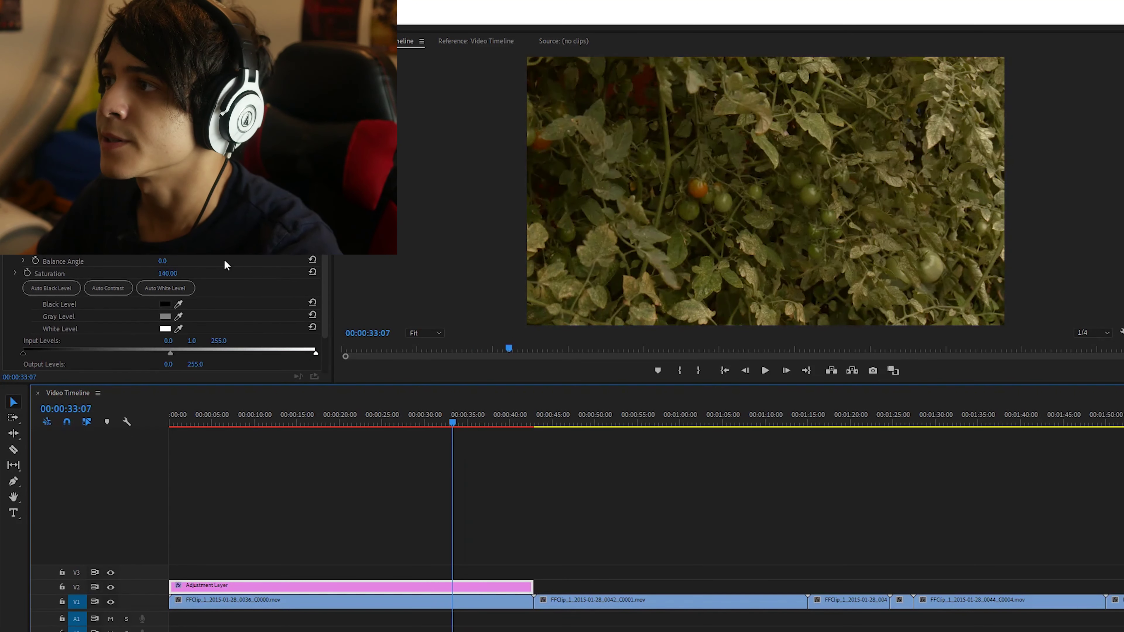
drag(316, 329, 259, 329)
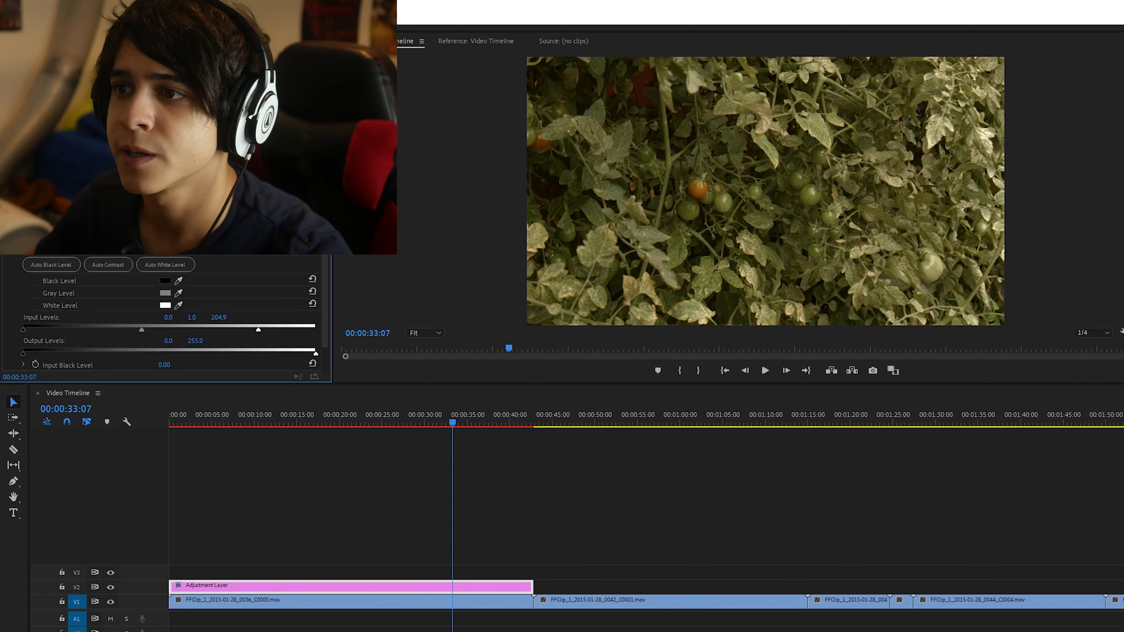
Set the Fast Color Corrector's saturation to 150 and scrub through the first clip to check the grade
scroll(298, 266, up, 5)
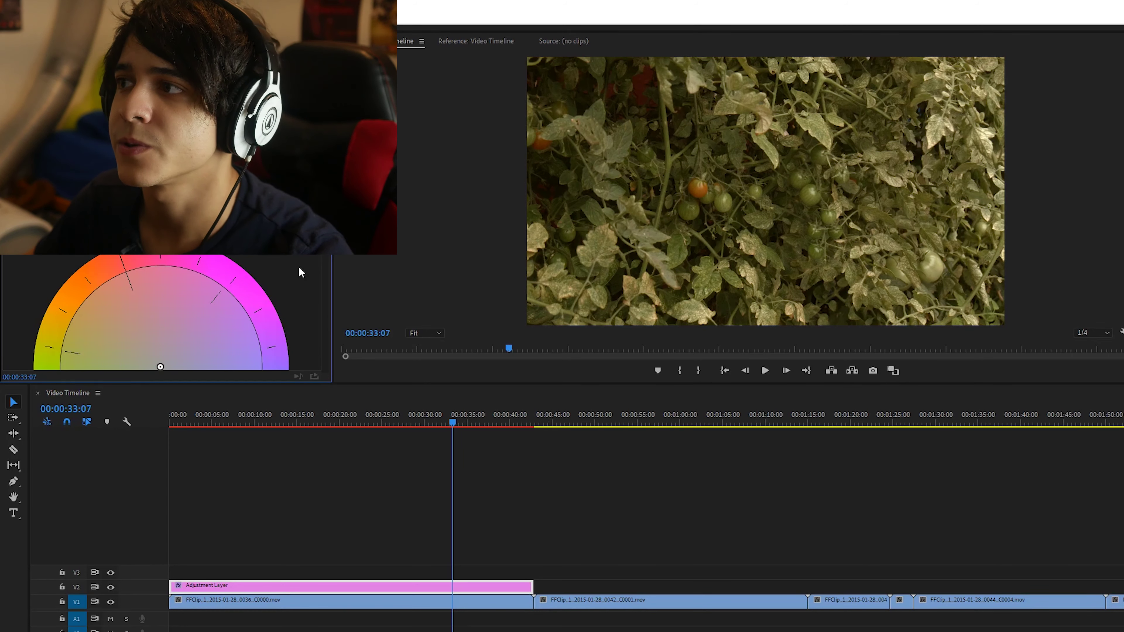
scroll(308, 275, down, 4)
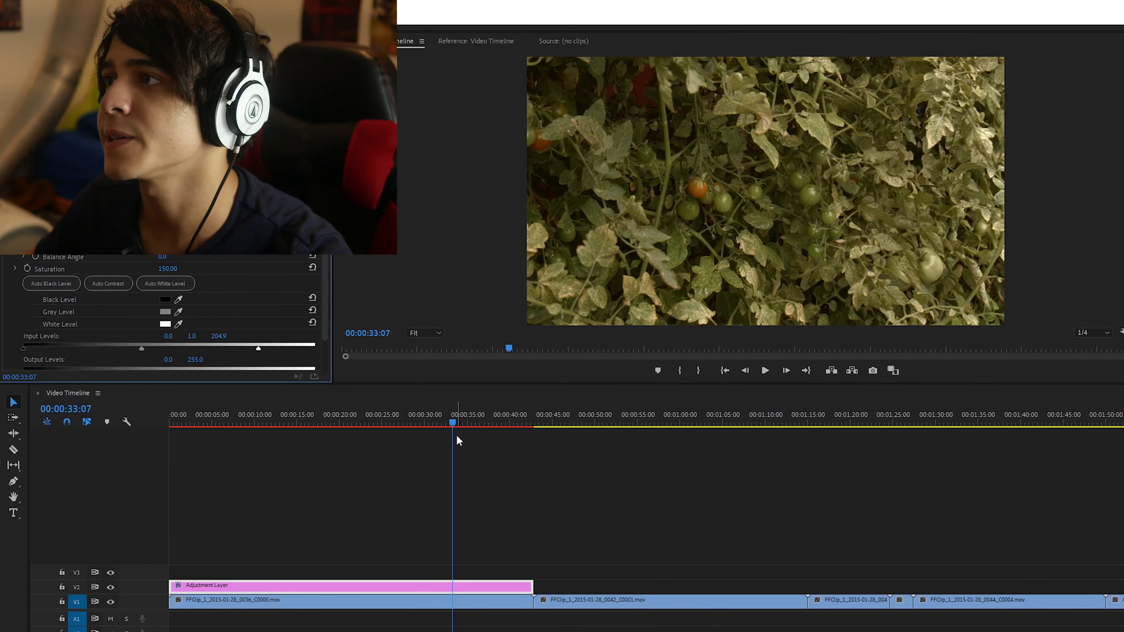
drag(453, 423, 493, 453)
drag(490, 414, 249, 458)
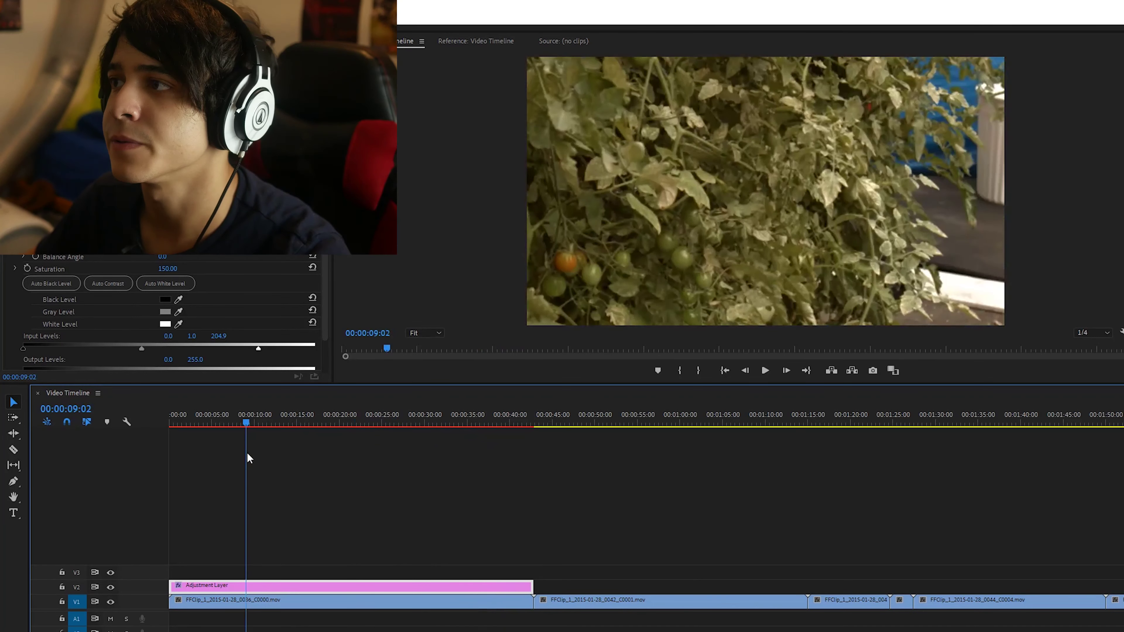
Add the Brightness & Contrast effect to the adjustment layer above the first clip
scroll(167, 314, up, 5)
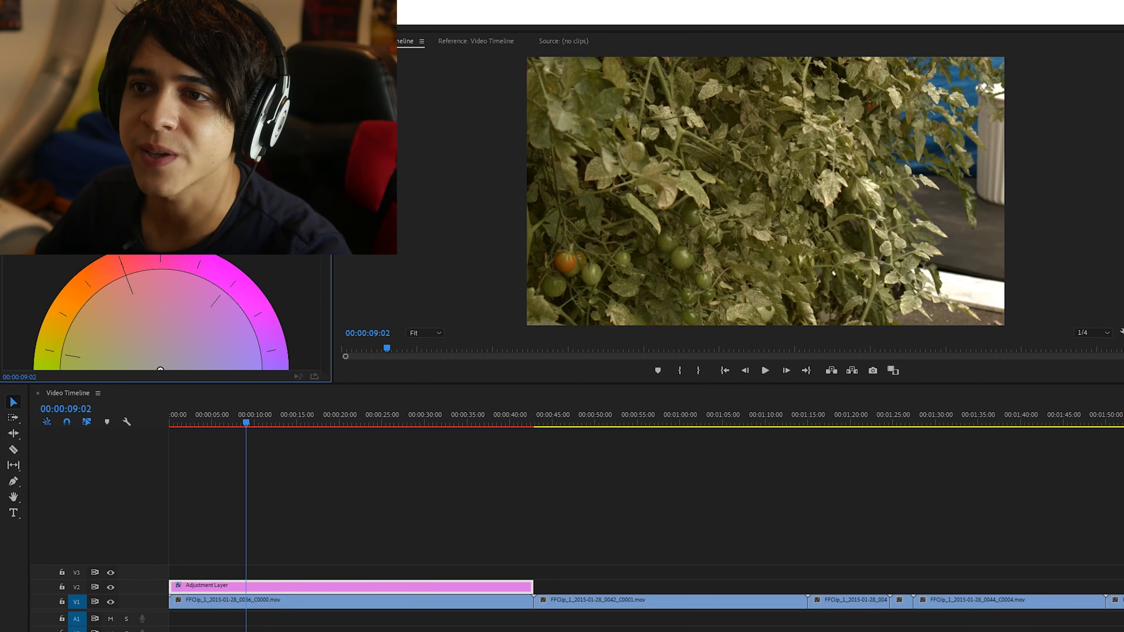
scroll(168, 315, down, 5)
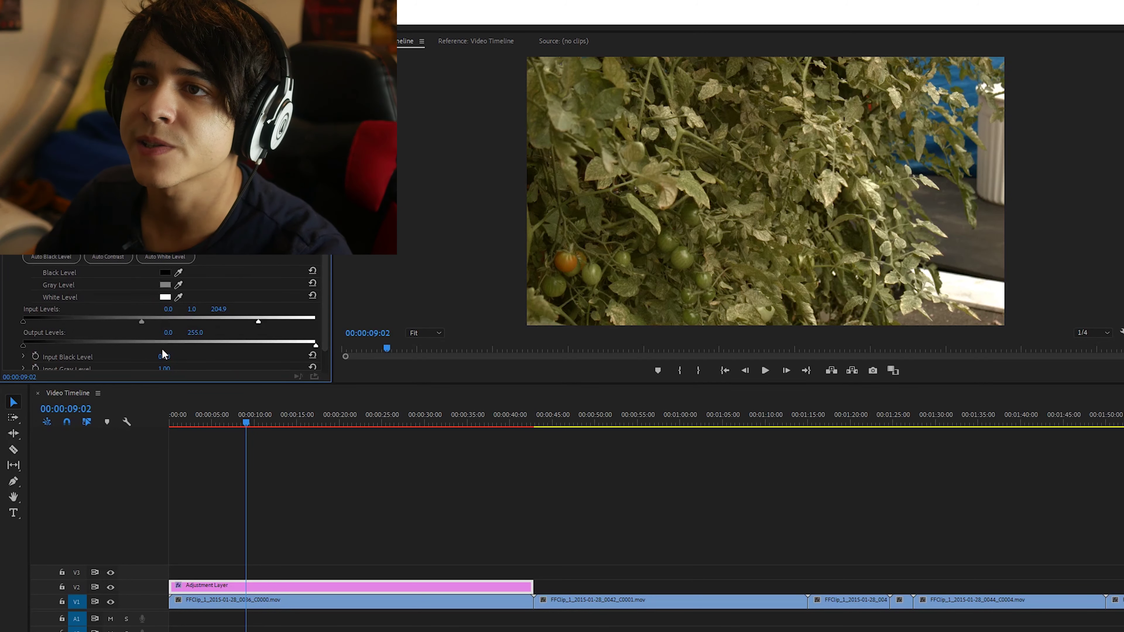
drag(324, 289, 325, 311)
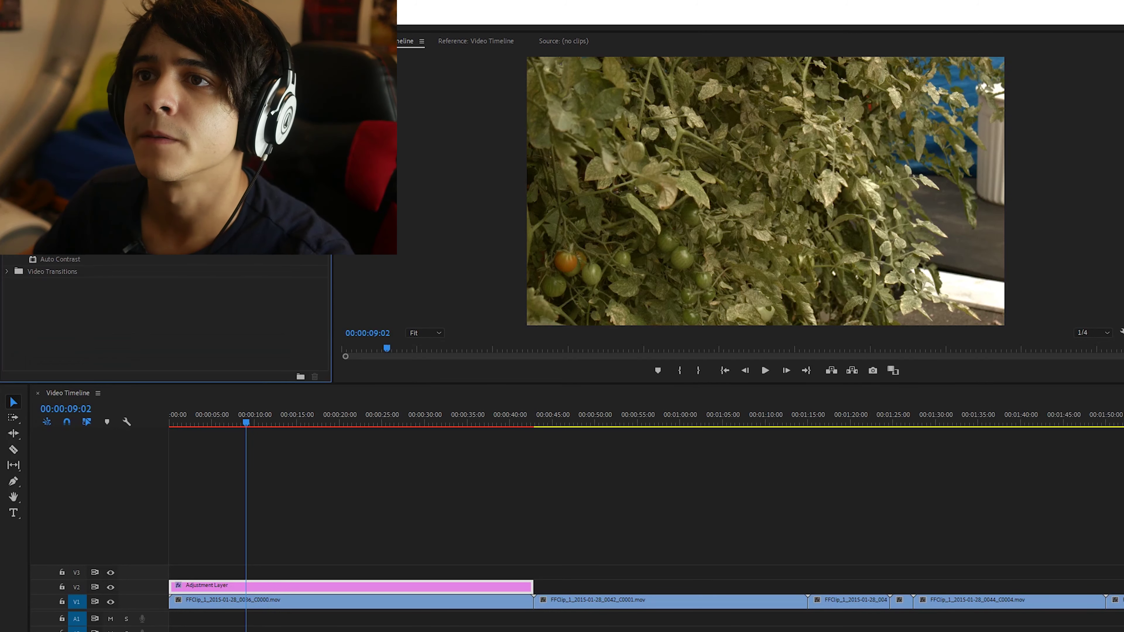
drag(200, 240, 191, 390)
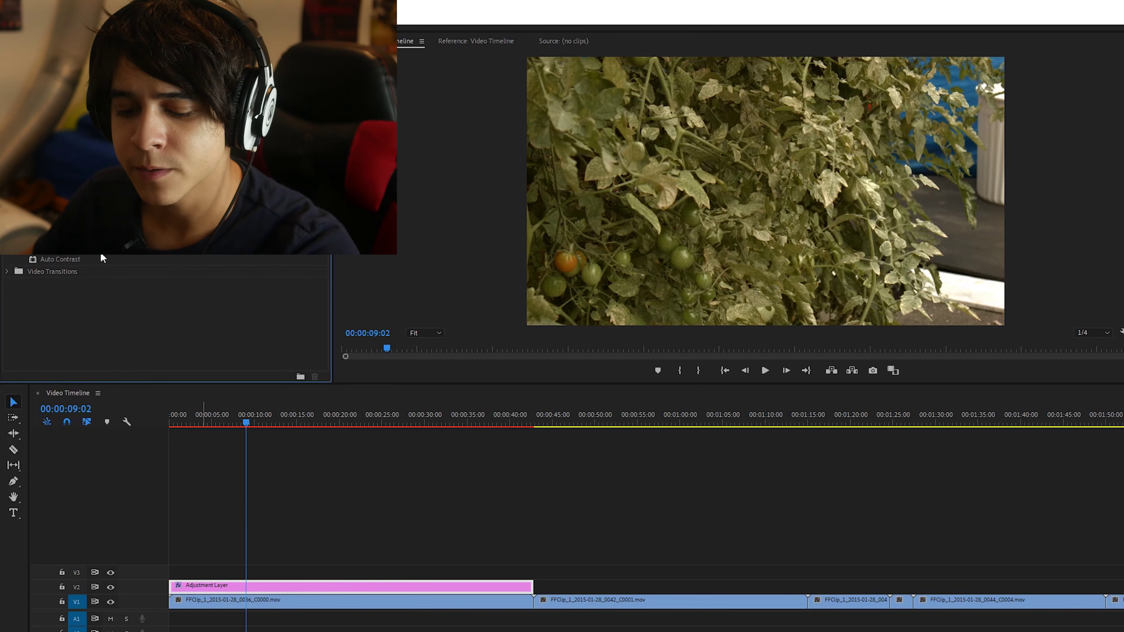
Set the contrast of the Brightness & Contrast effect to 10
key(shift+5)
scroll(317, 312, down, 10)
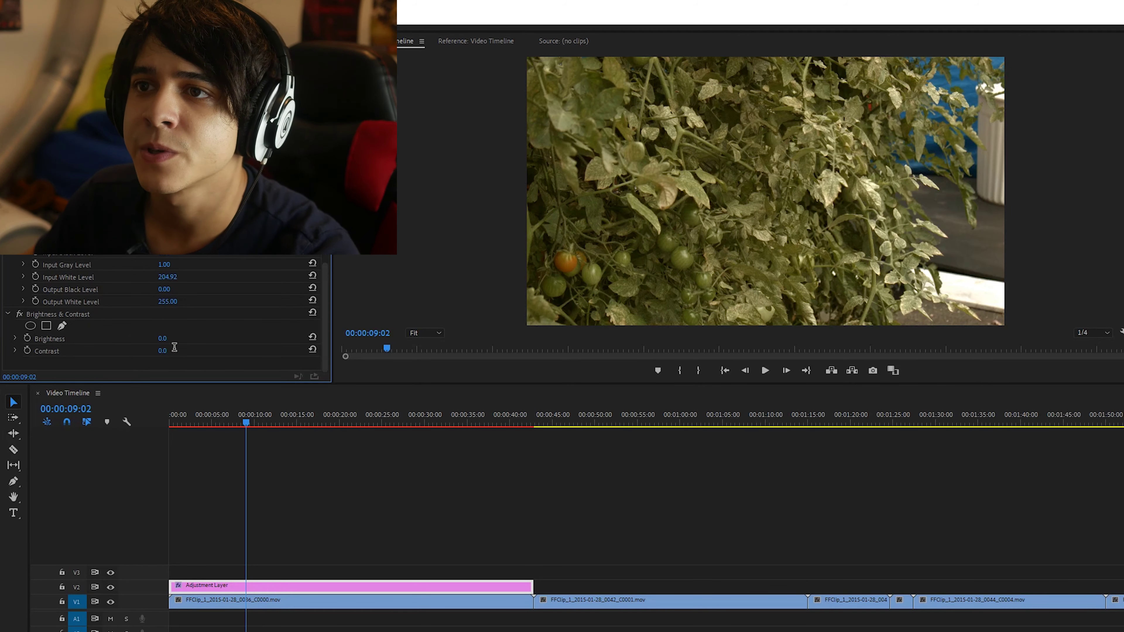
text(5)
key(Return)
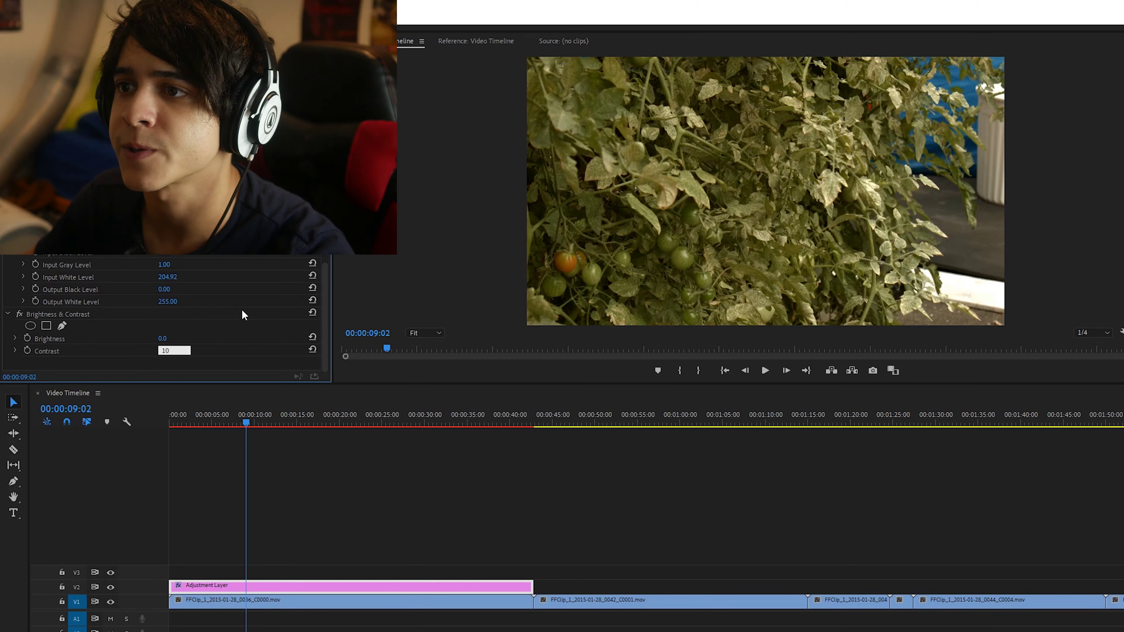
key(Return)
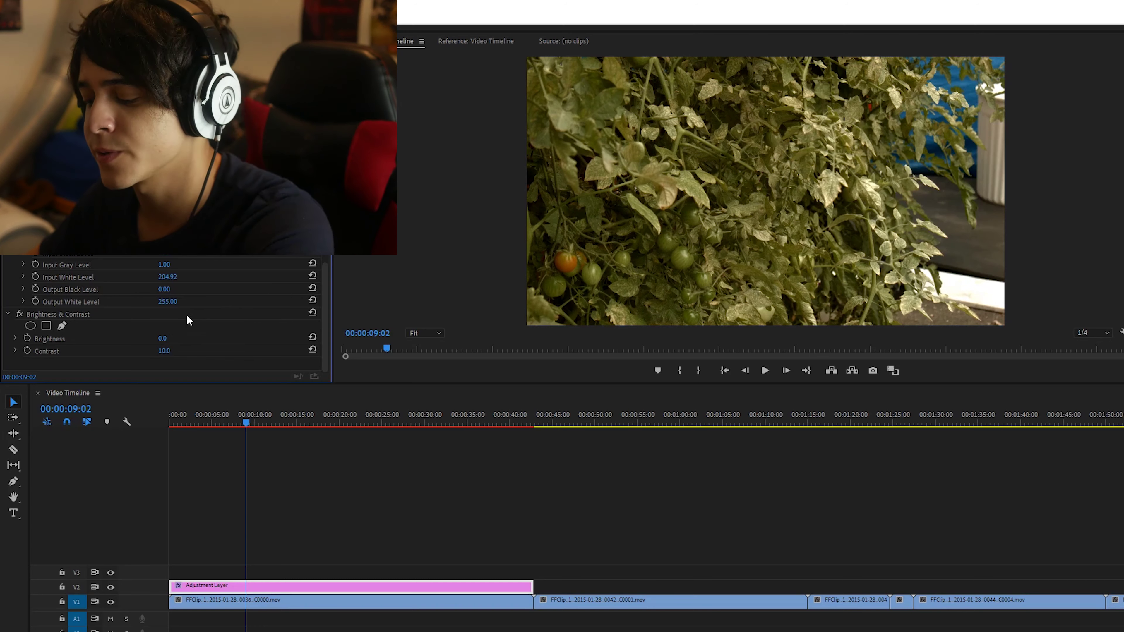
Place another copy of the adjustment layer on track V2, spanning the clip FFClip_1_2015-01-28_0044_C0004.mov
click(256, 416)
drag(273, 418, 660, 510)
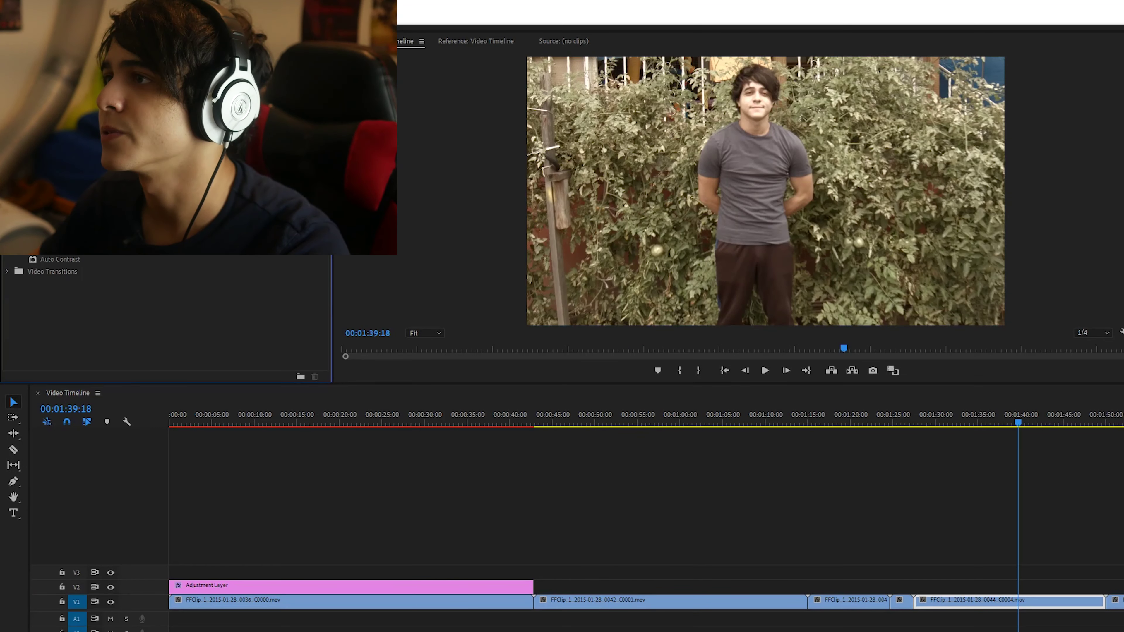
click(324, 592)
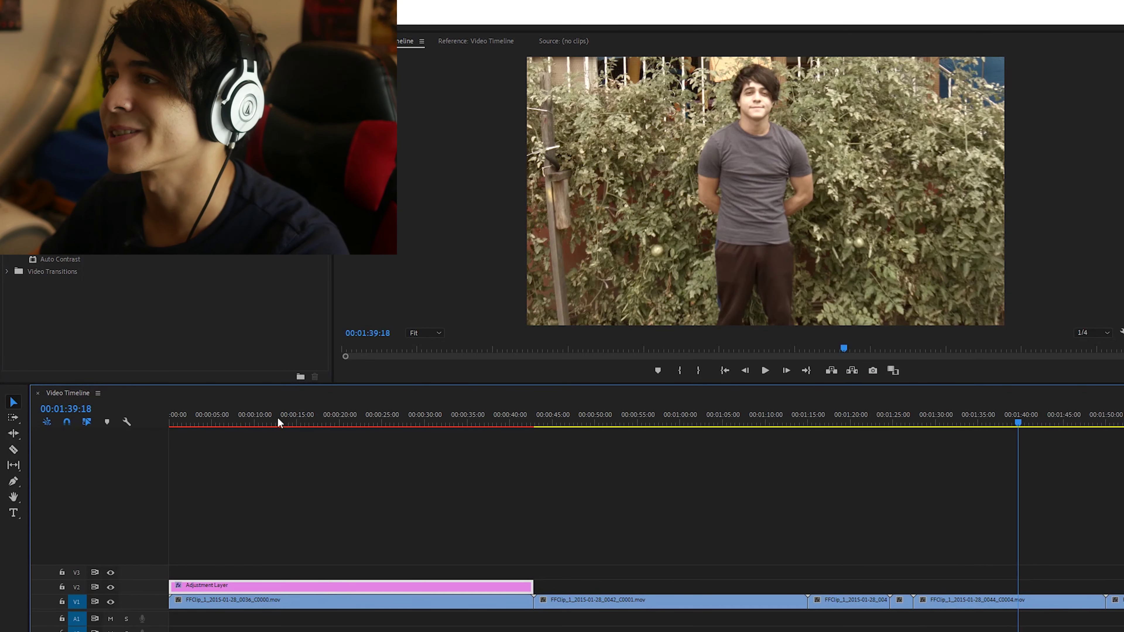
key(shift+1)
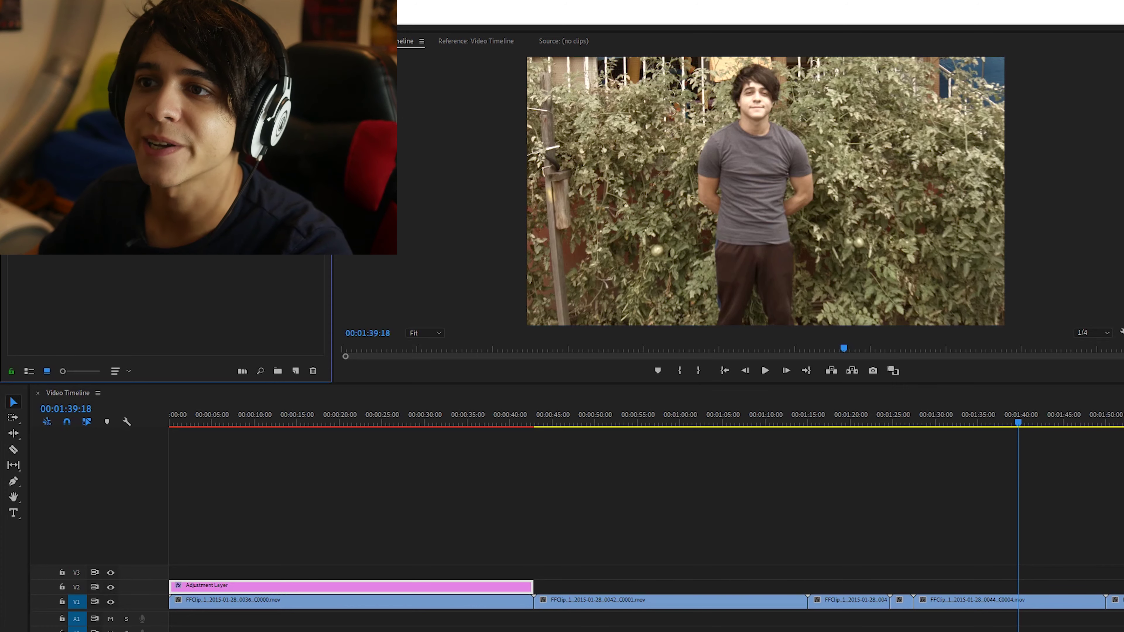
drag(264, 309, 1105, 586)
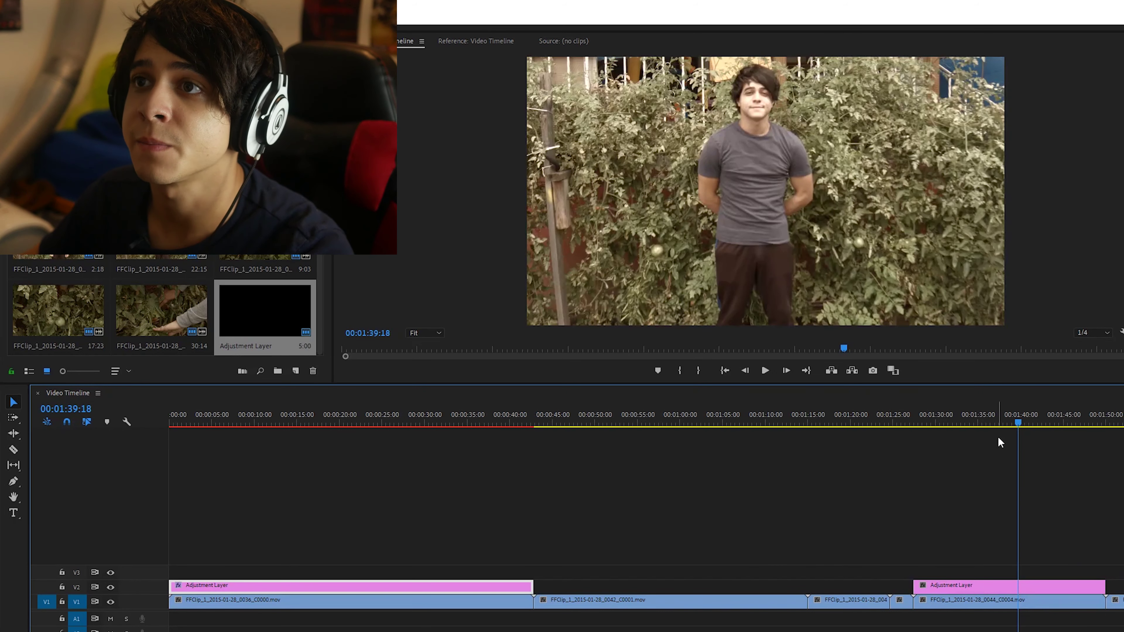
Move the playhead to 00:01:33:08 and set the program preview's playback resolution to Full
drag(1023, 430, 963, 444)
click(1092, 333)
click(1091, 342)
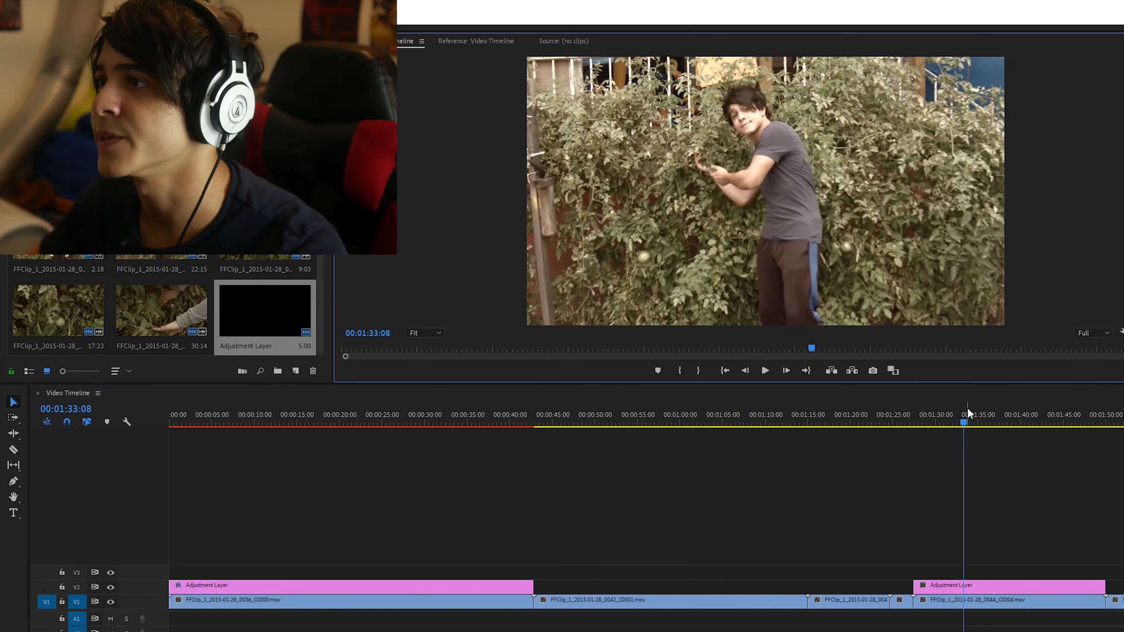
Add Fast Color Corrector and Brightness & Contrast to the adjustment layer above FFClip_1_2015-01-28_0044_C0004.mov, with the playhead at 00:01:37:18
drag(967, 413, 999, 442)
key(shift+7)
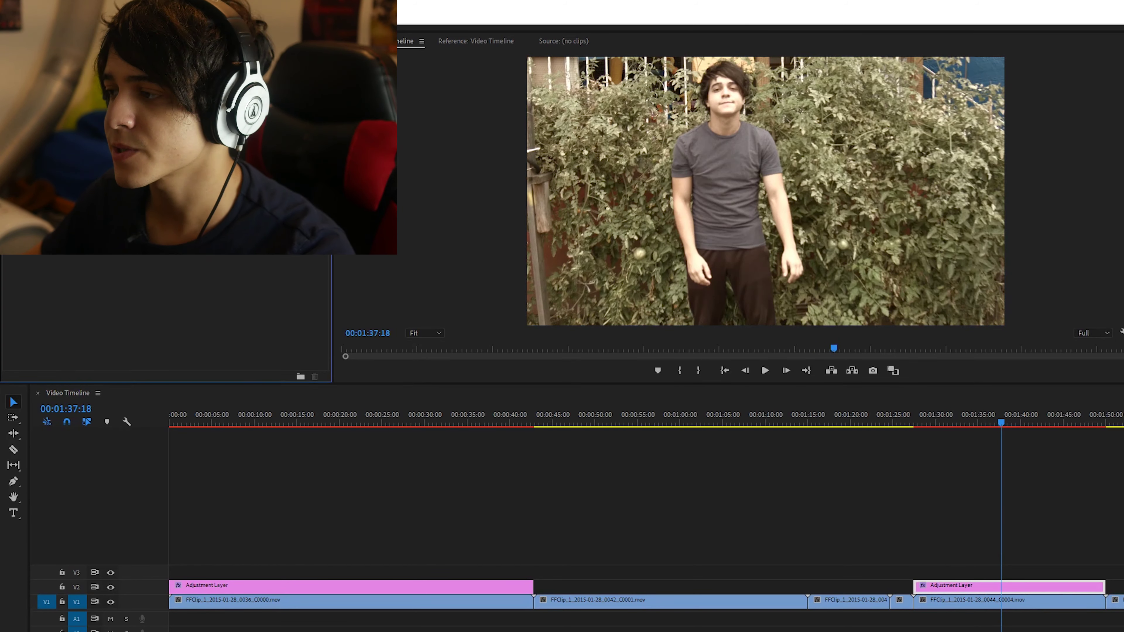
key(shift+5)
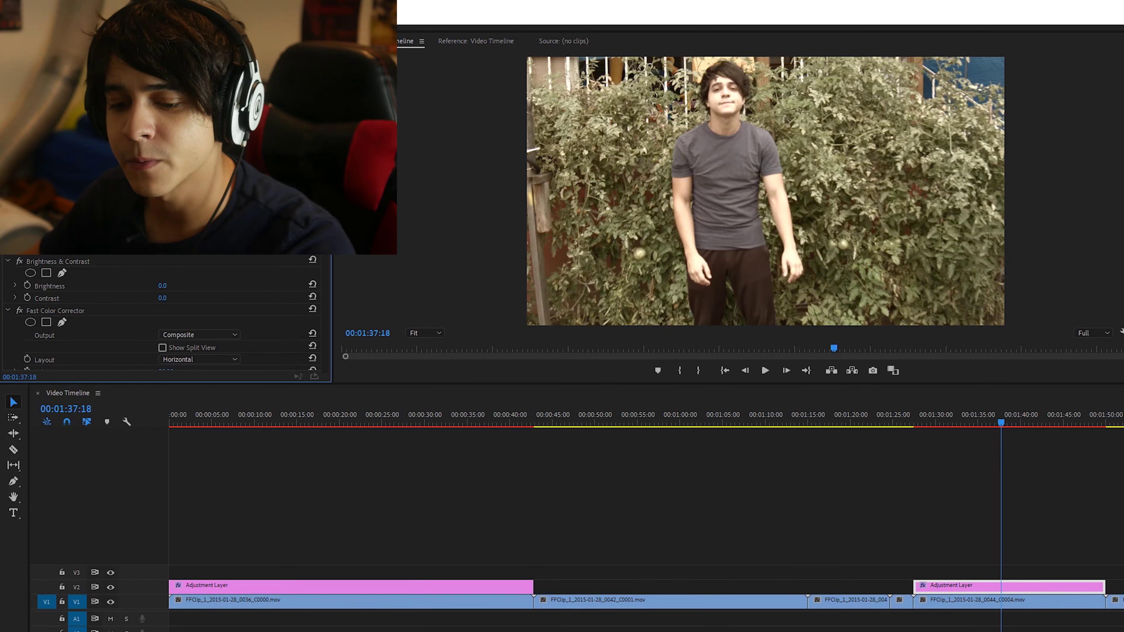
Set this adjustment layer's Fast Color Corrector saturation to 150 and its input white level to about 245
scroll(166, 314, down, 1)
scroll(166, 315, down, 8)
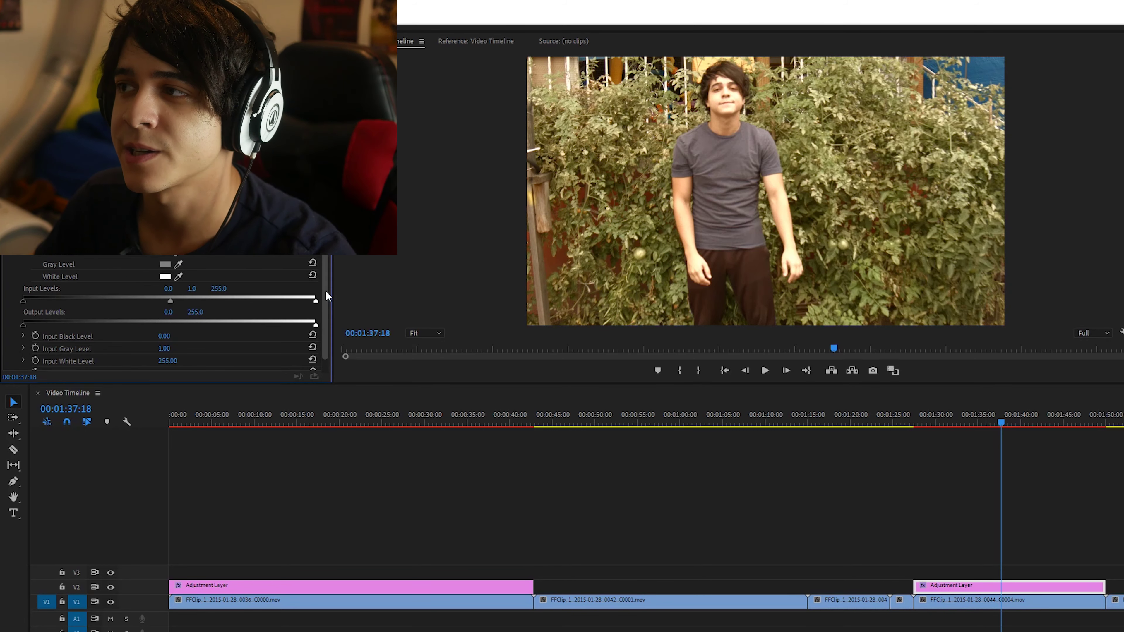
mouse_move(313, 306)
mouse_down()
mouse_move(289, 299)
mouse_move(299, 307)
mouse_up()
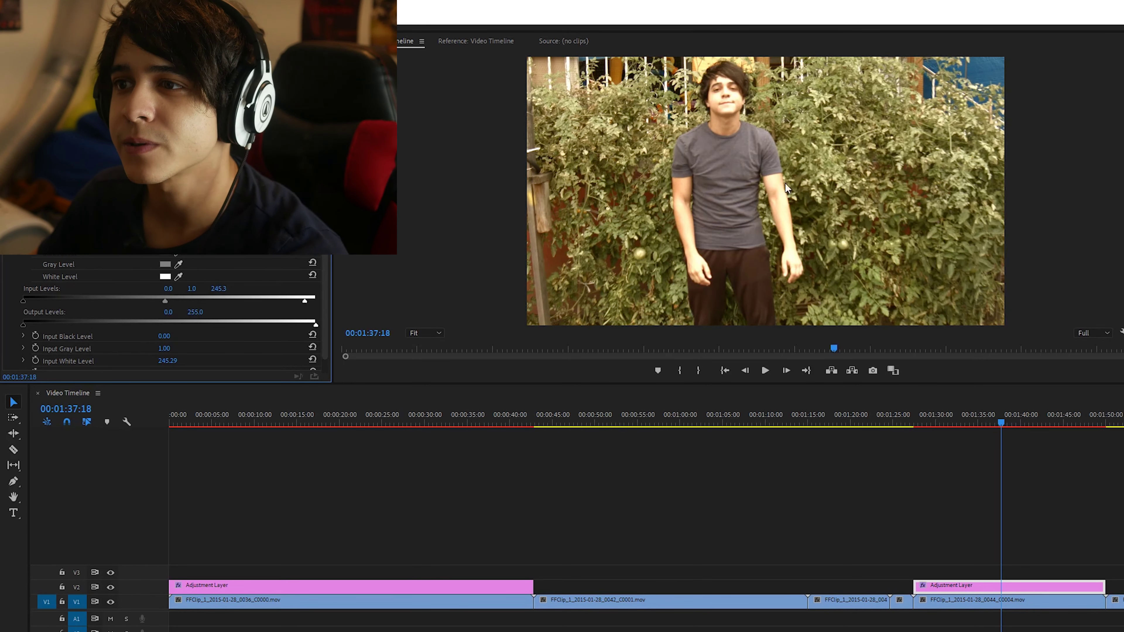
Review the Fast Color Corrector settings and check the graded clip at several frames up to 00:01:41:07
scroll(172, 315, down, 2)
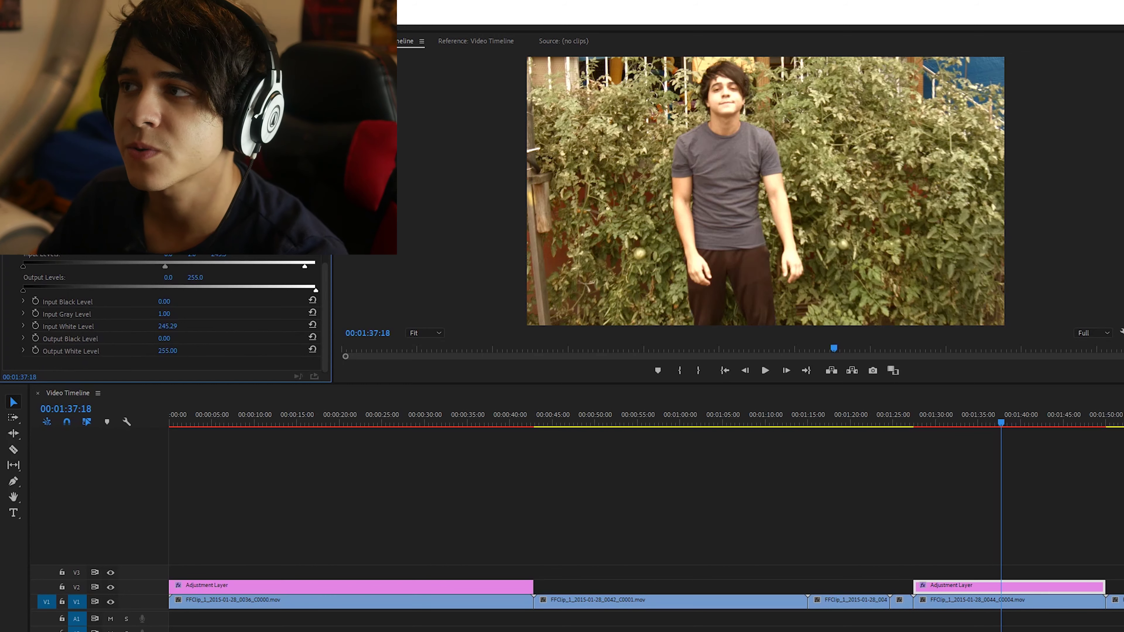
scroll(173, 314, down, 10)
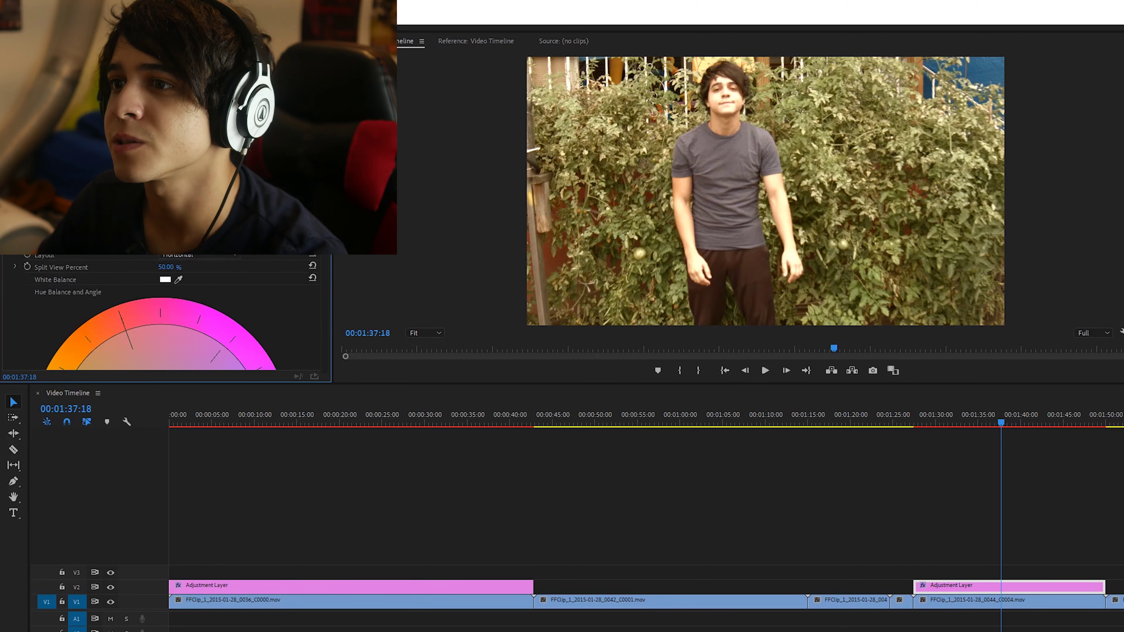
scroll(157, 257, up, 3)
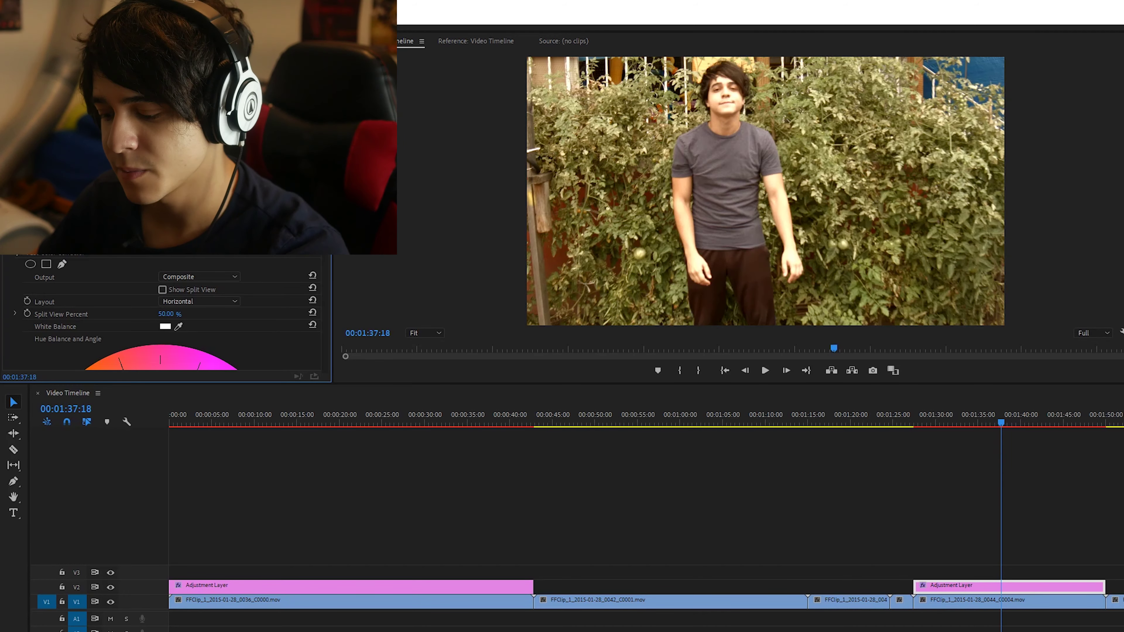
click(944, 424)
drag(944, 436, 1017, 450)
scroll(168, 275, down, 6)
scroll(168, 310, down, 2)
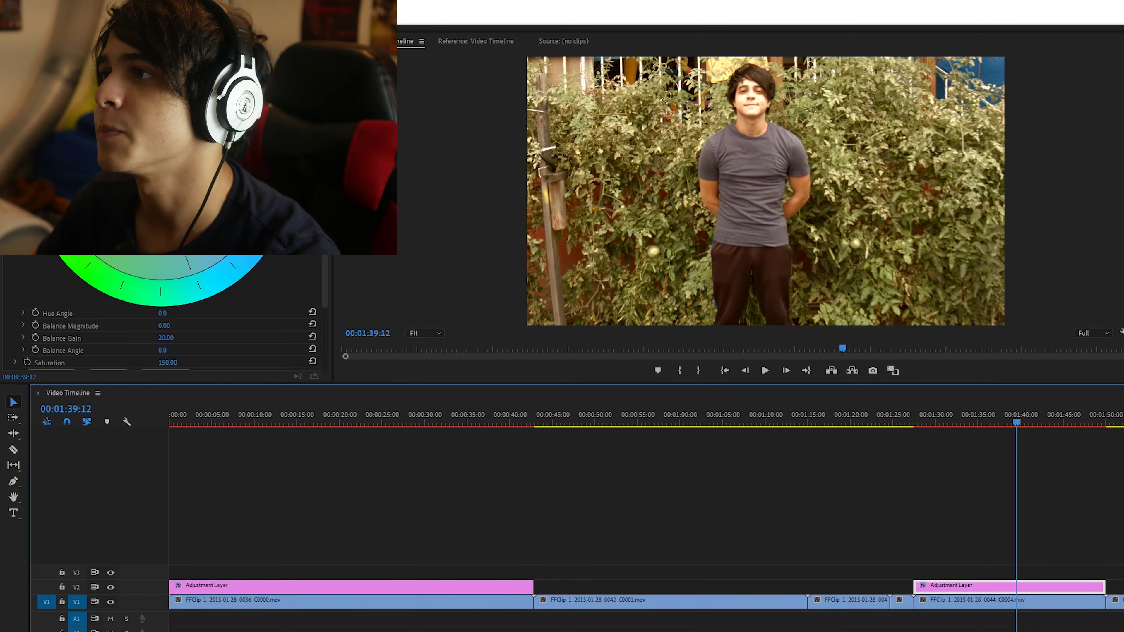
click(1031, 424)
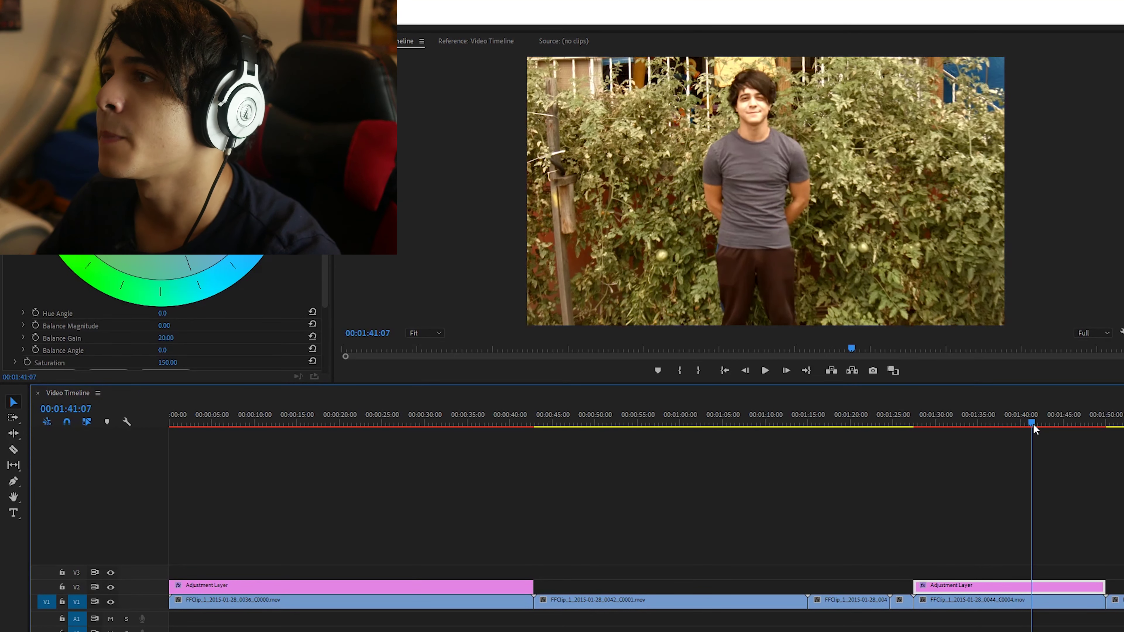
Shift the Fast Color Corrector's colour balance to a 45° balance angle with a balance magnitude of 14.83
scroll(278, 282, down, 6)
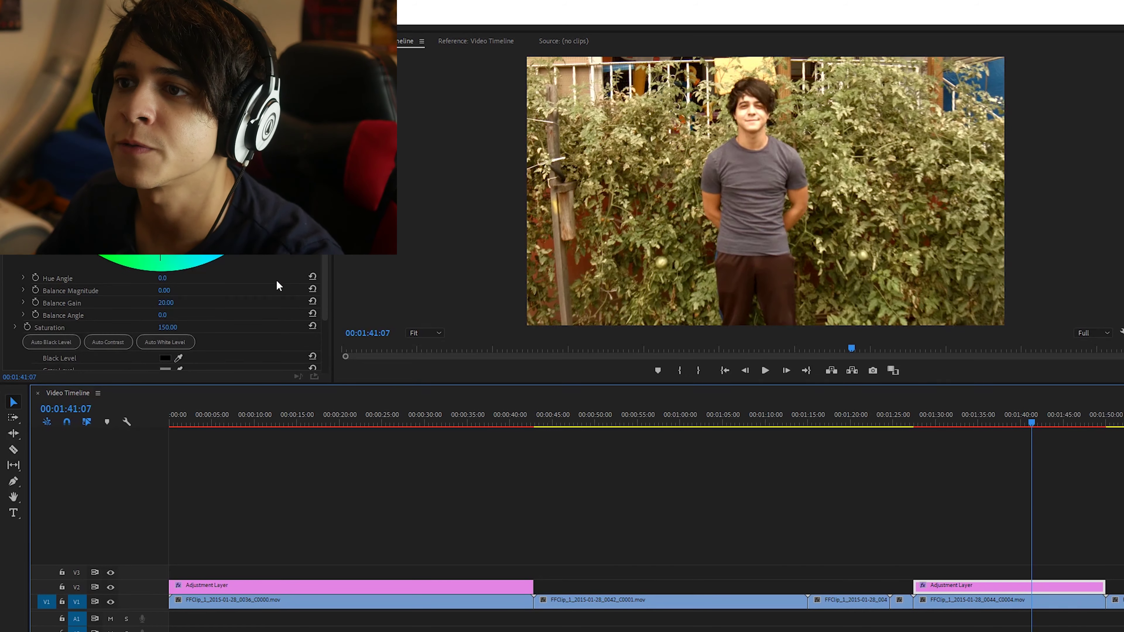
scroll(261, 270, down, 2)
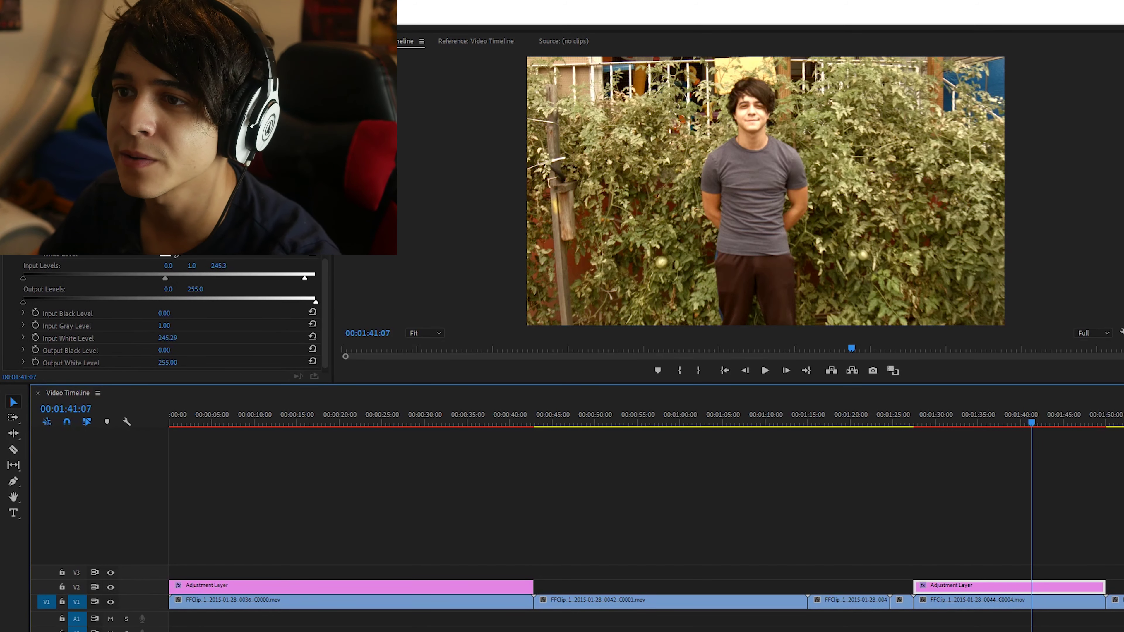
scroll(170, 309, down, 1)
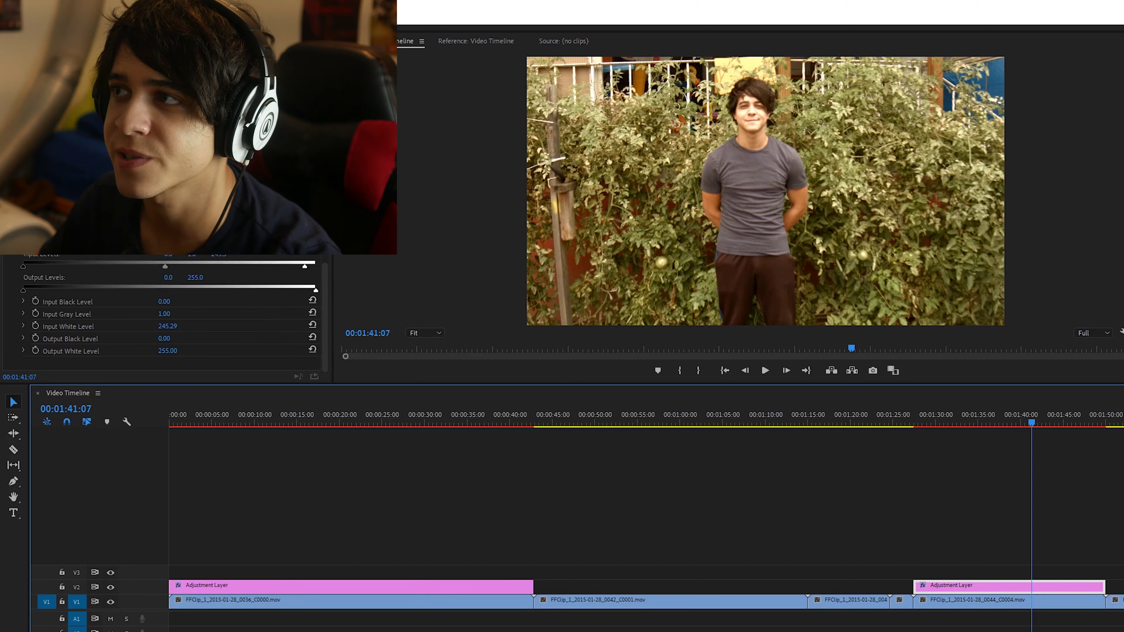
scroll(164, 317, up, 5)
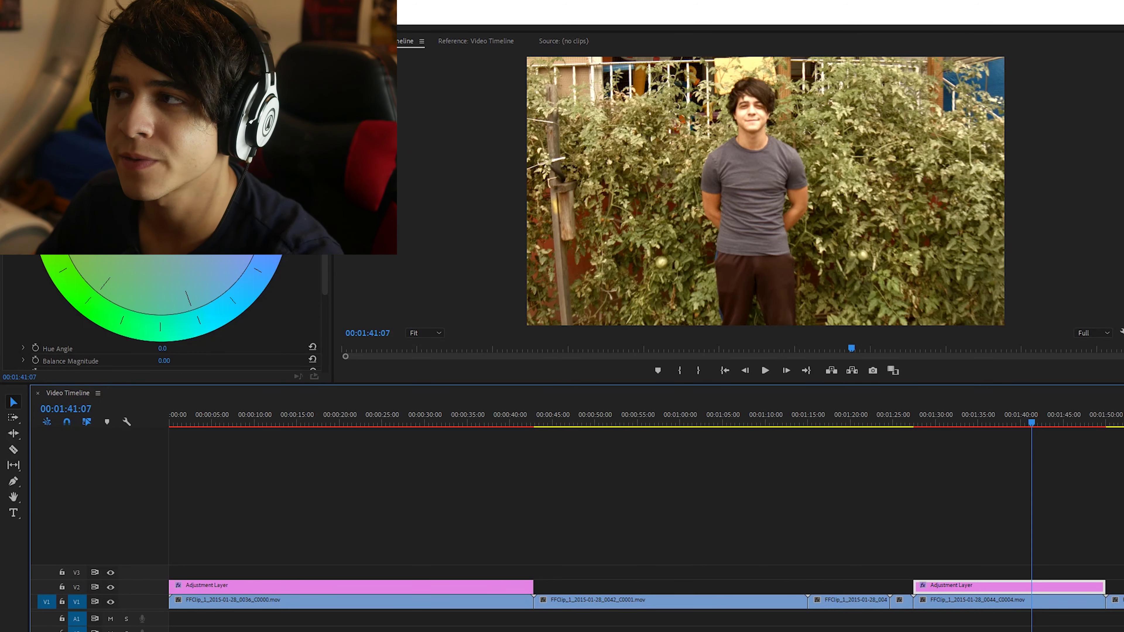
drag(161, 213, 162, 214)
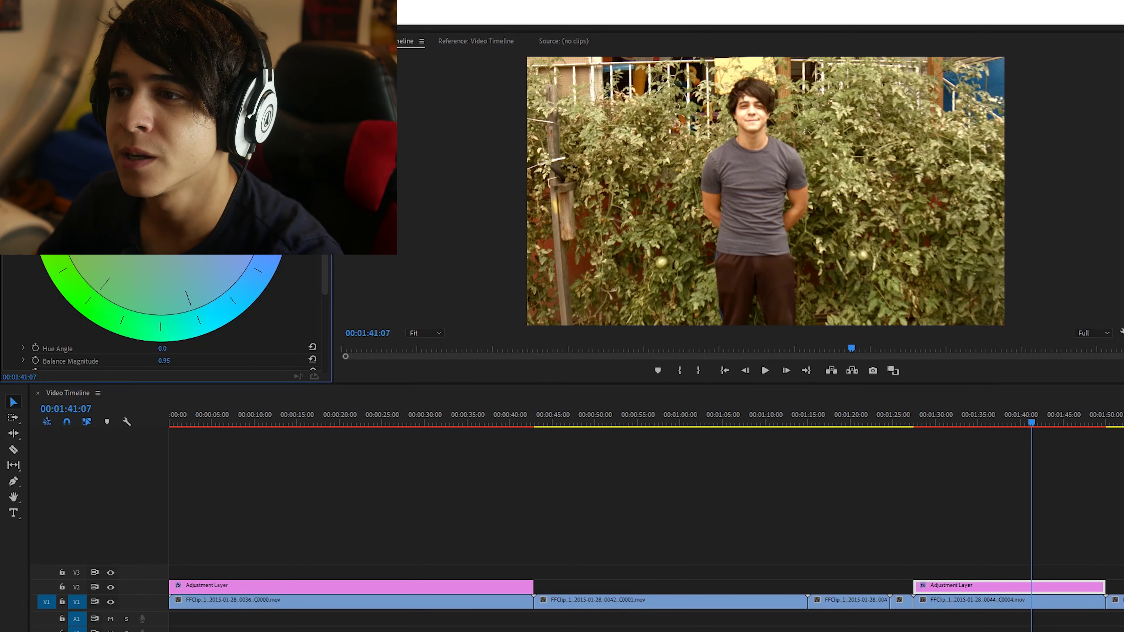
drag(161, 216, 161, 221)
drag(208, 361, 239, 360)
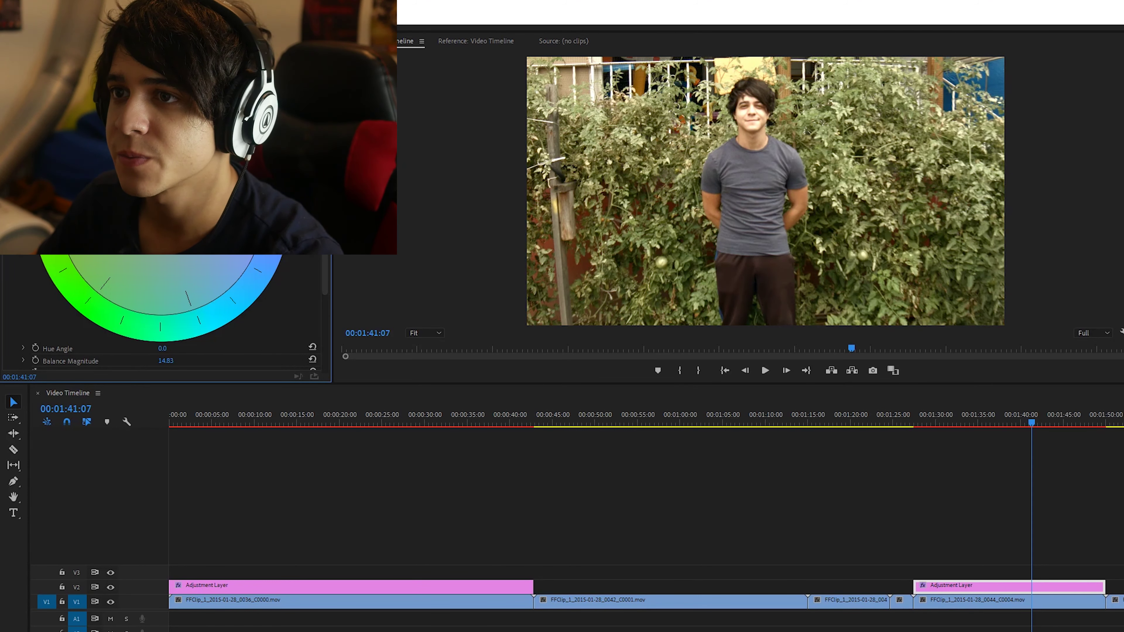
Preview the clip at 00:01:40:04 and set the Fast Color Corrector's saturation to 170
drag(1032, 422, 991, 447)
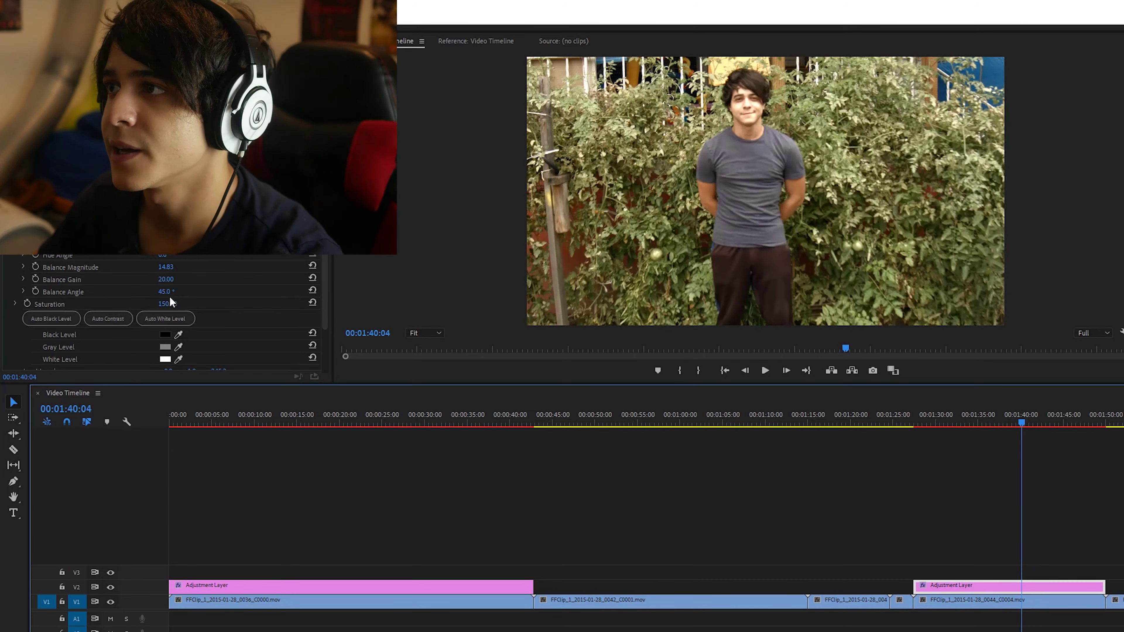
click(171, 304)
text(170)
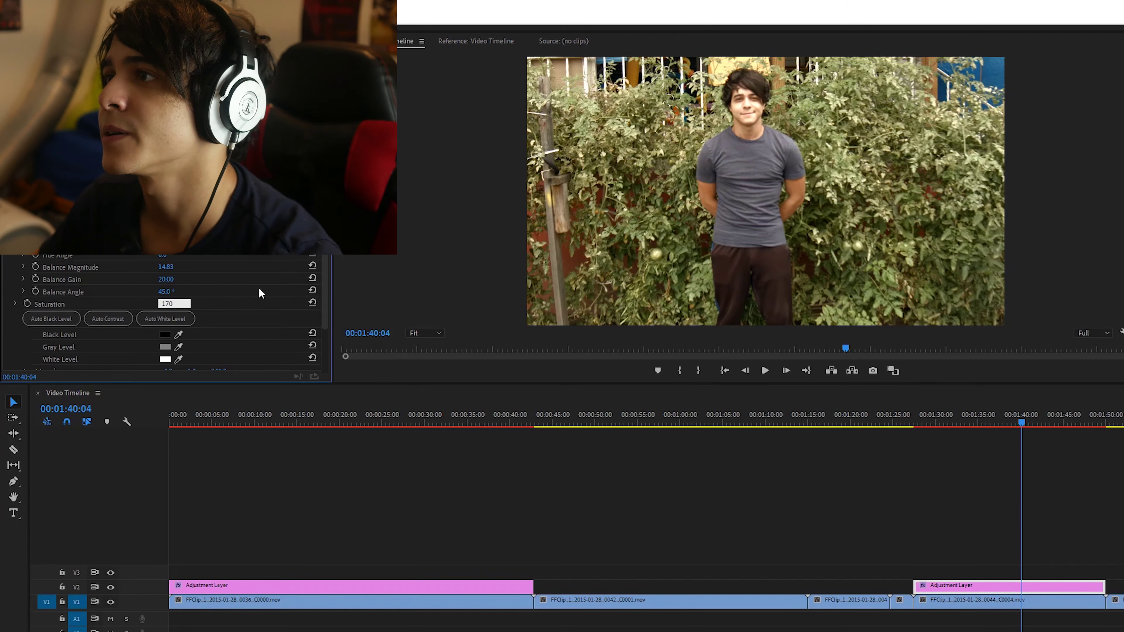